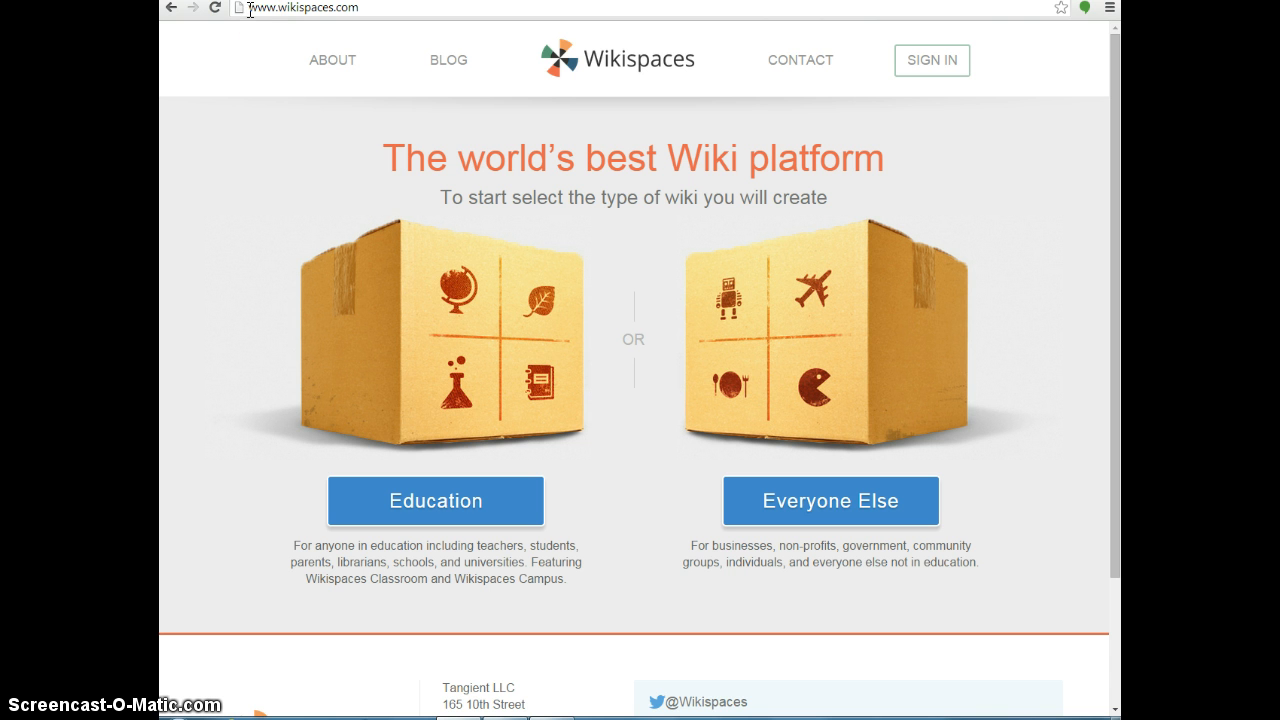
# Go from the sign-in form to the Join Now registration form for a new account.
pyautogui.click(945, 62)
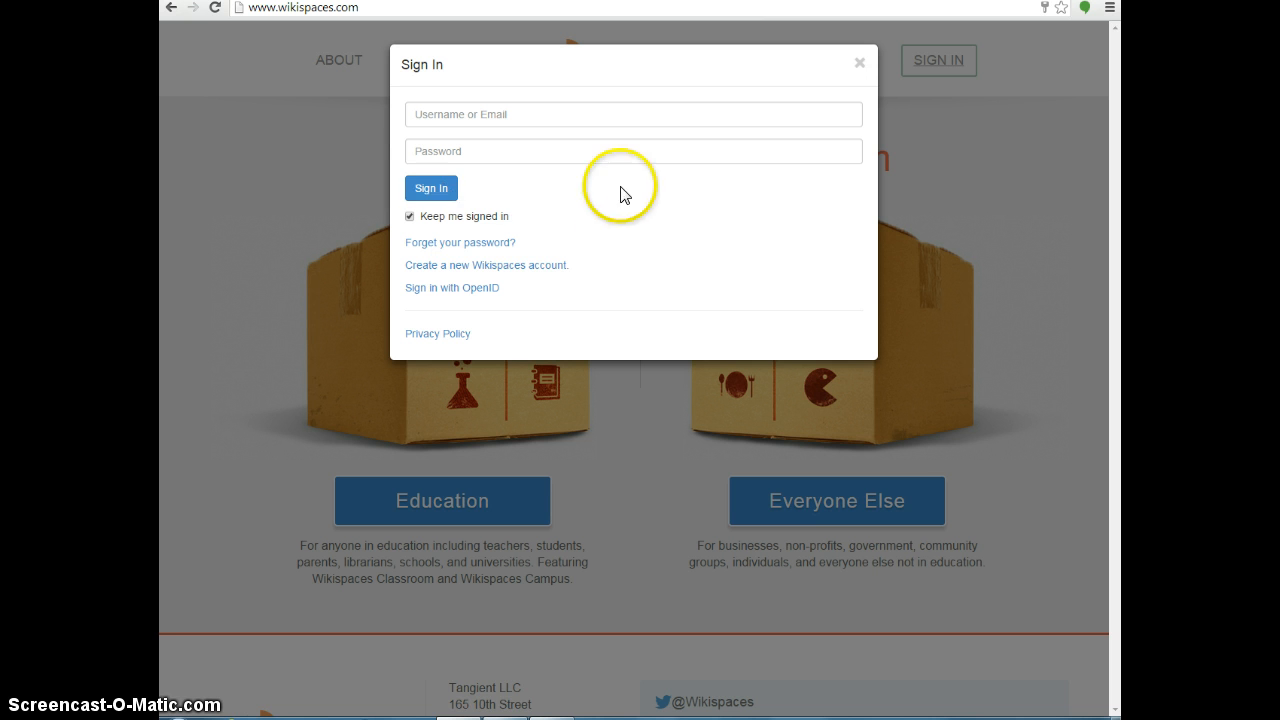
pyautogui.click(424, 268)
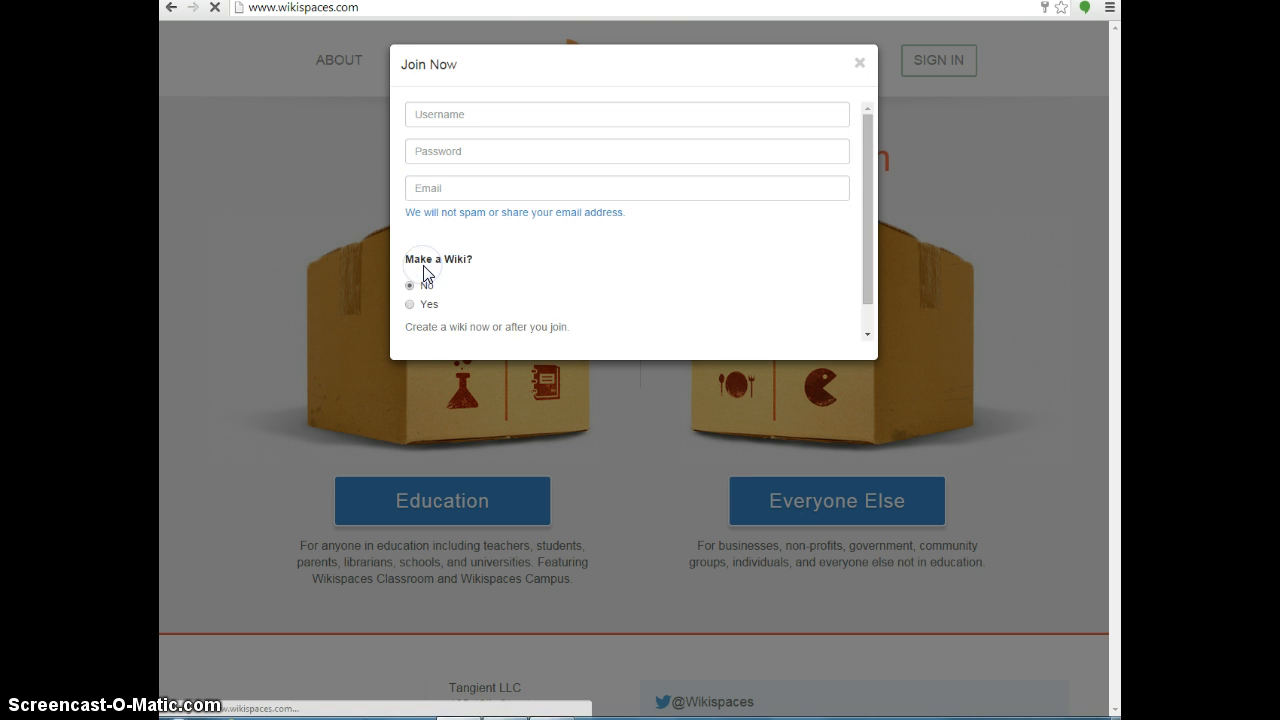
pyautogui.click(429, 114)
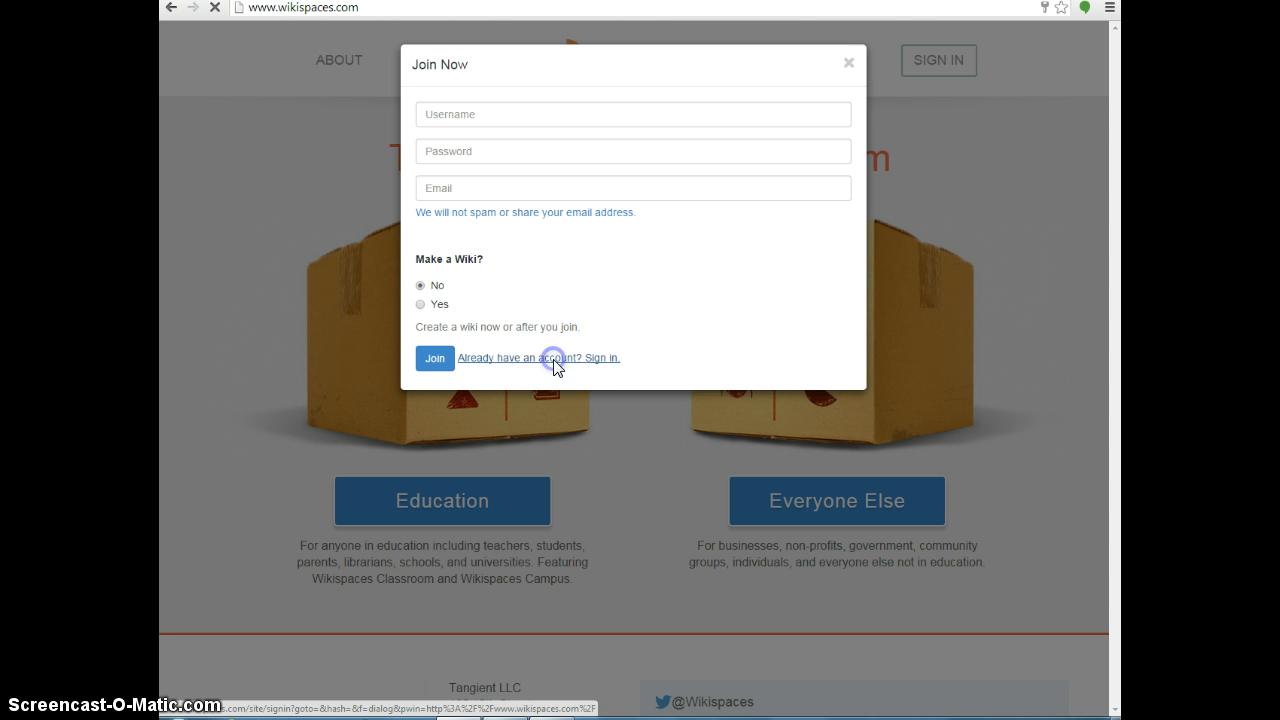
# Sign in with the existing account's username and password to reach the Dashboard.
pyautogui.click(552, 360)
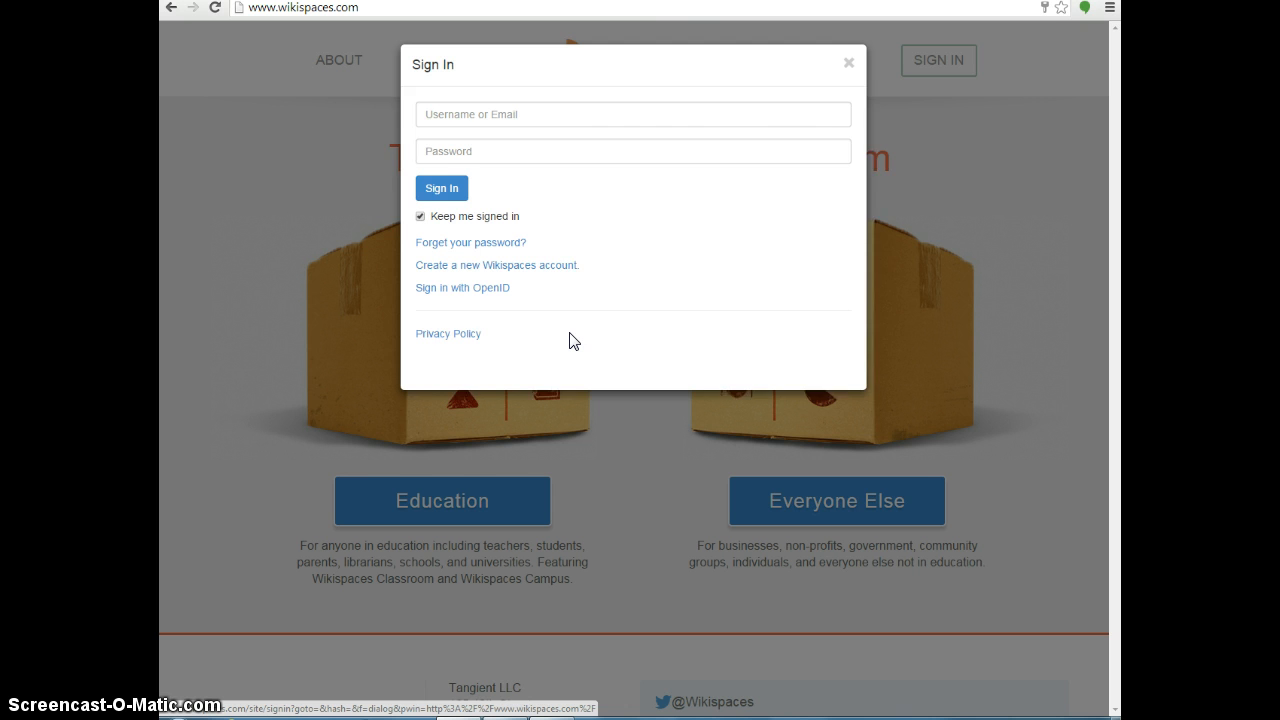
pyautogui.click(536, 118)
pyautogui.write('twteachnc')
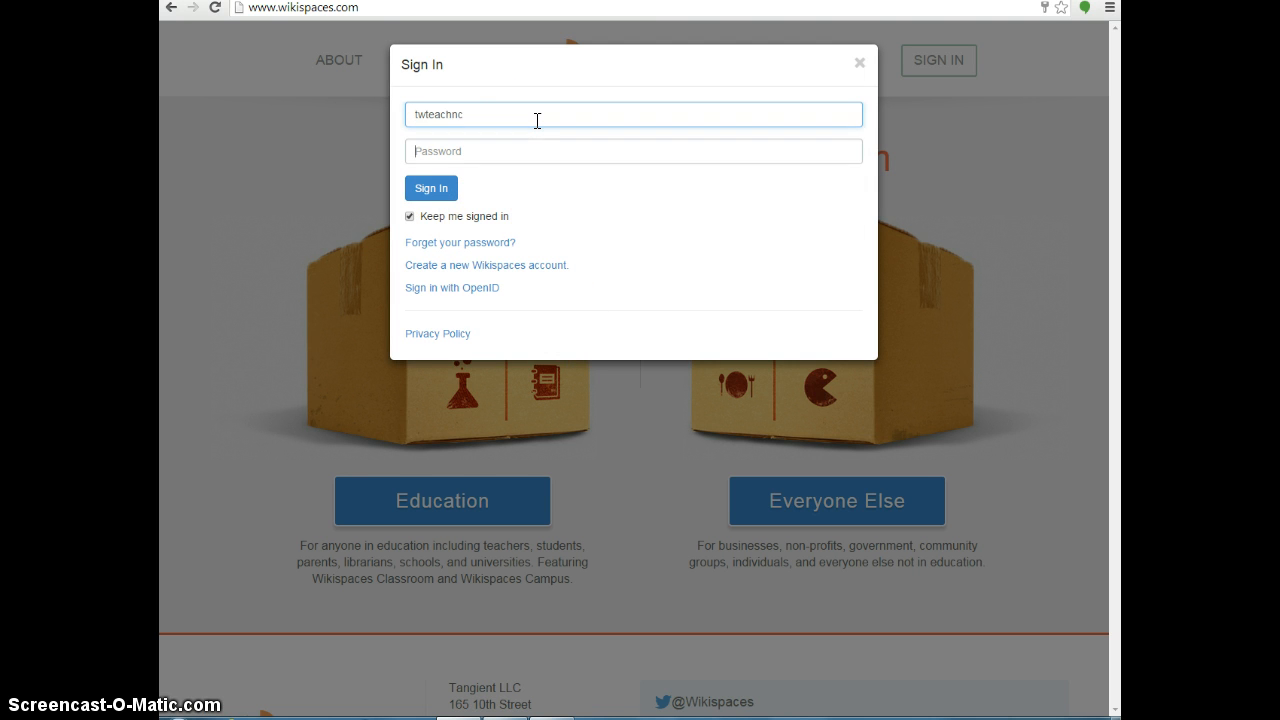
pyautogui.press('Tab')
pyautogui.write('*')
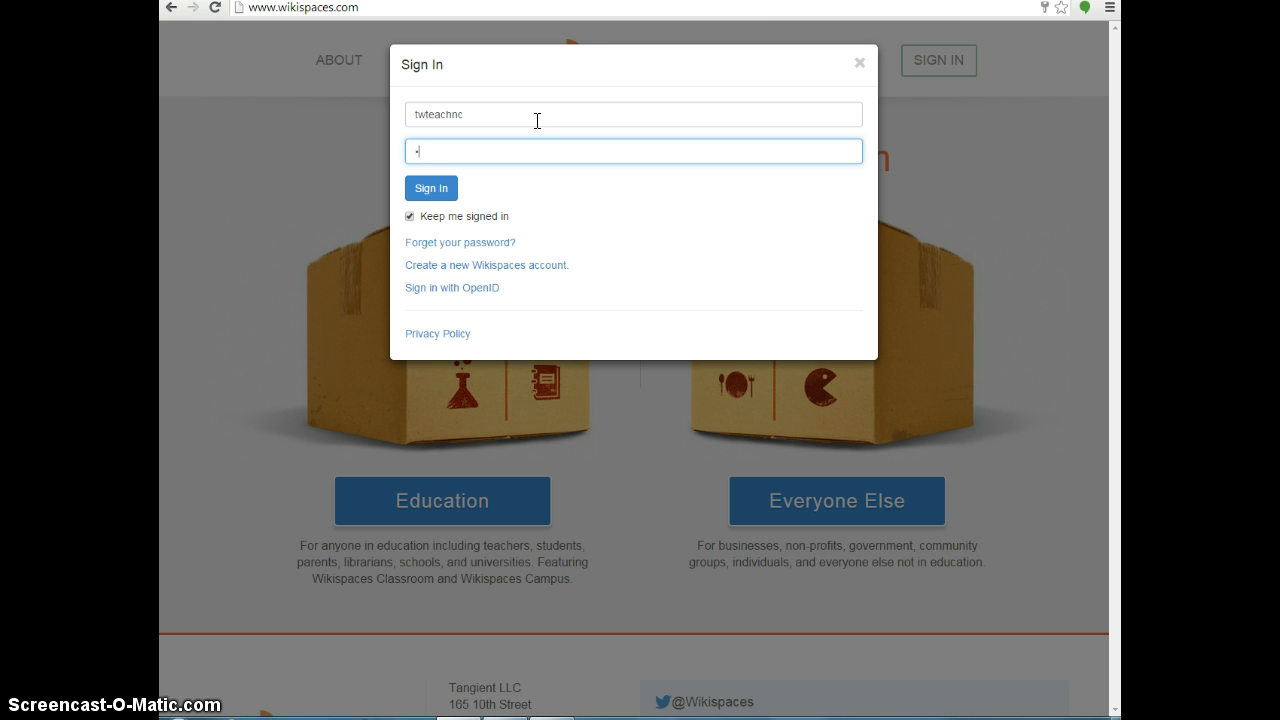
pyautogui.write('******')
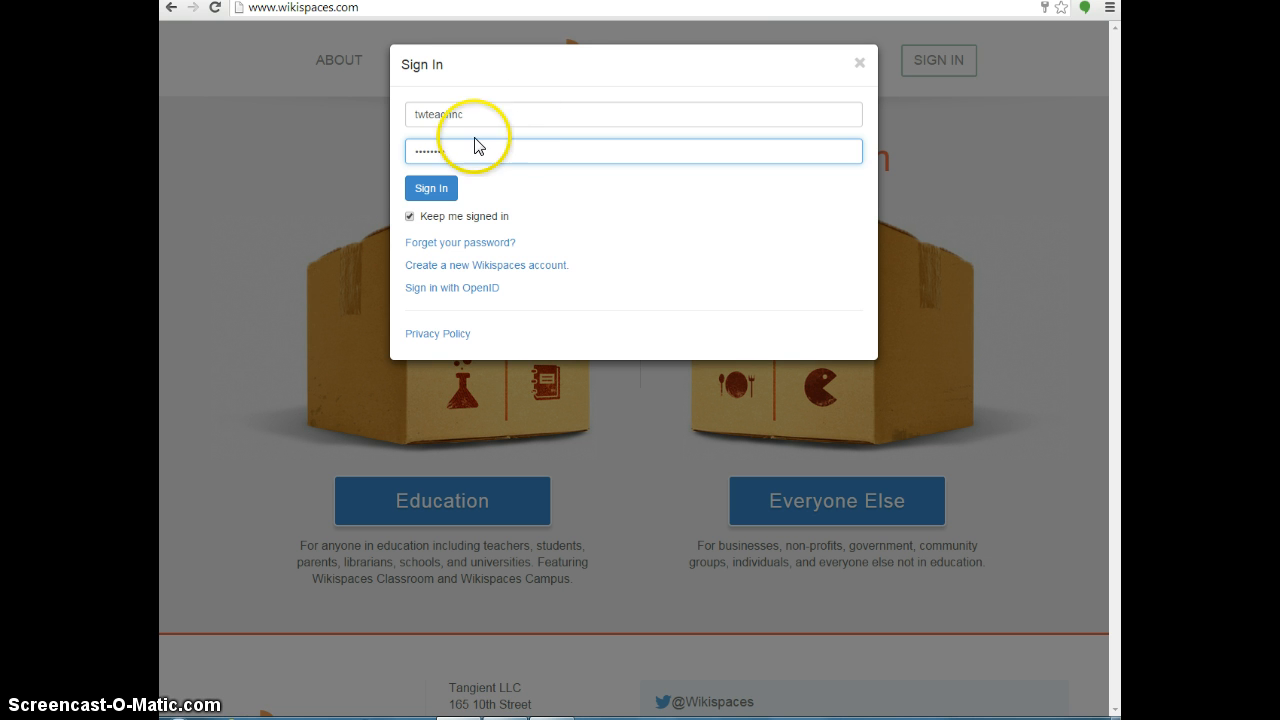
pyautogui.click(432, 188)
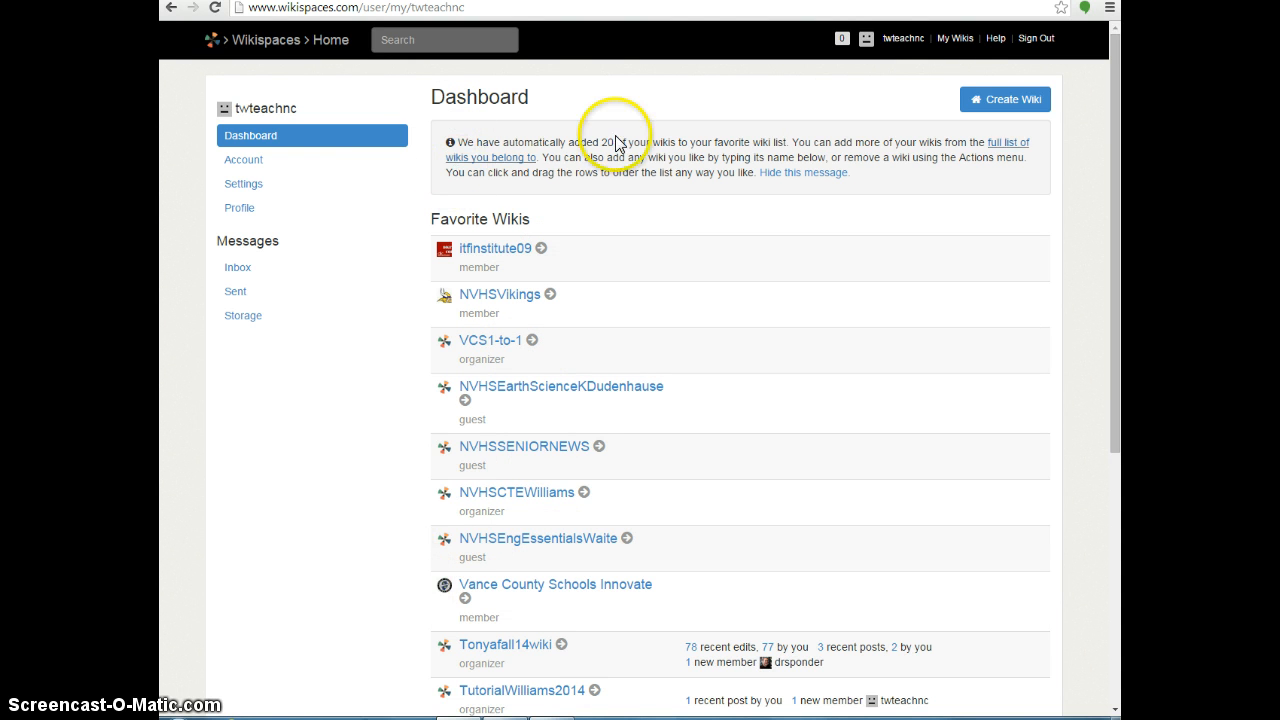
# Start a new wiki with K-12 Education as the industry and continue to the wiki name form.
pyautogui.click(987, 104)
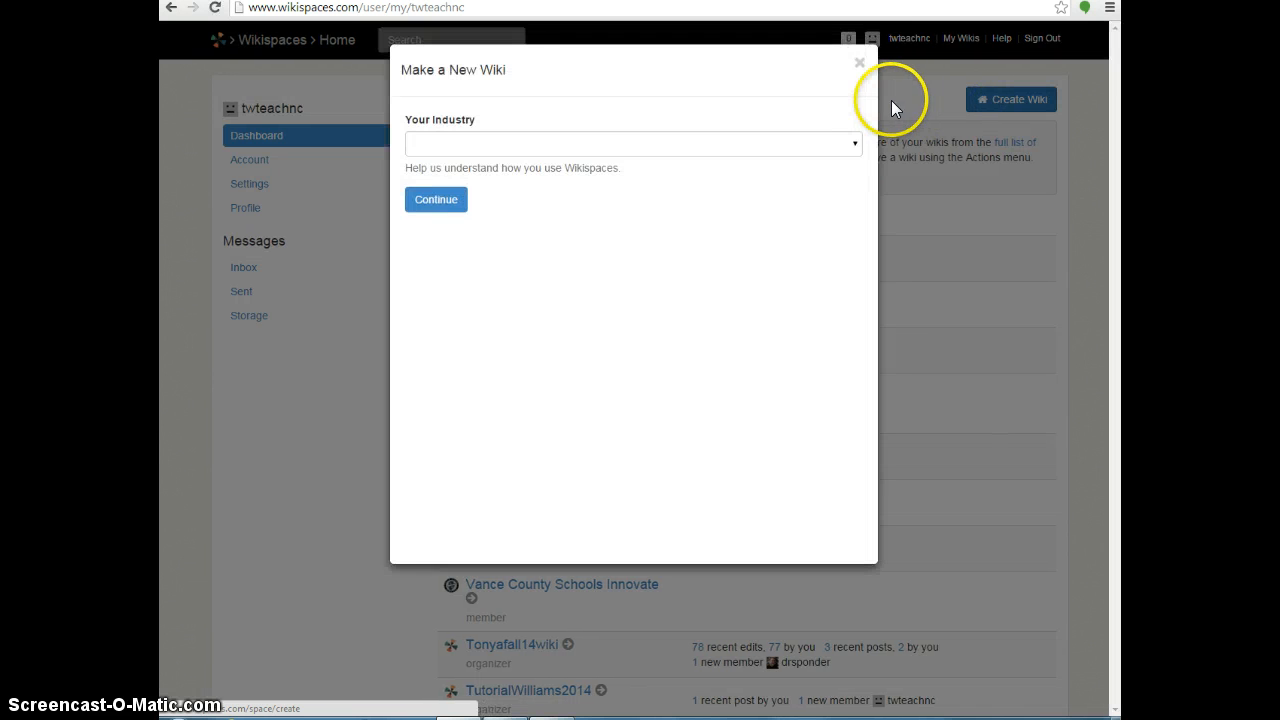
pyautogui.click(854, 143)
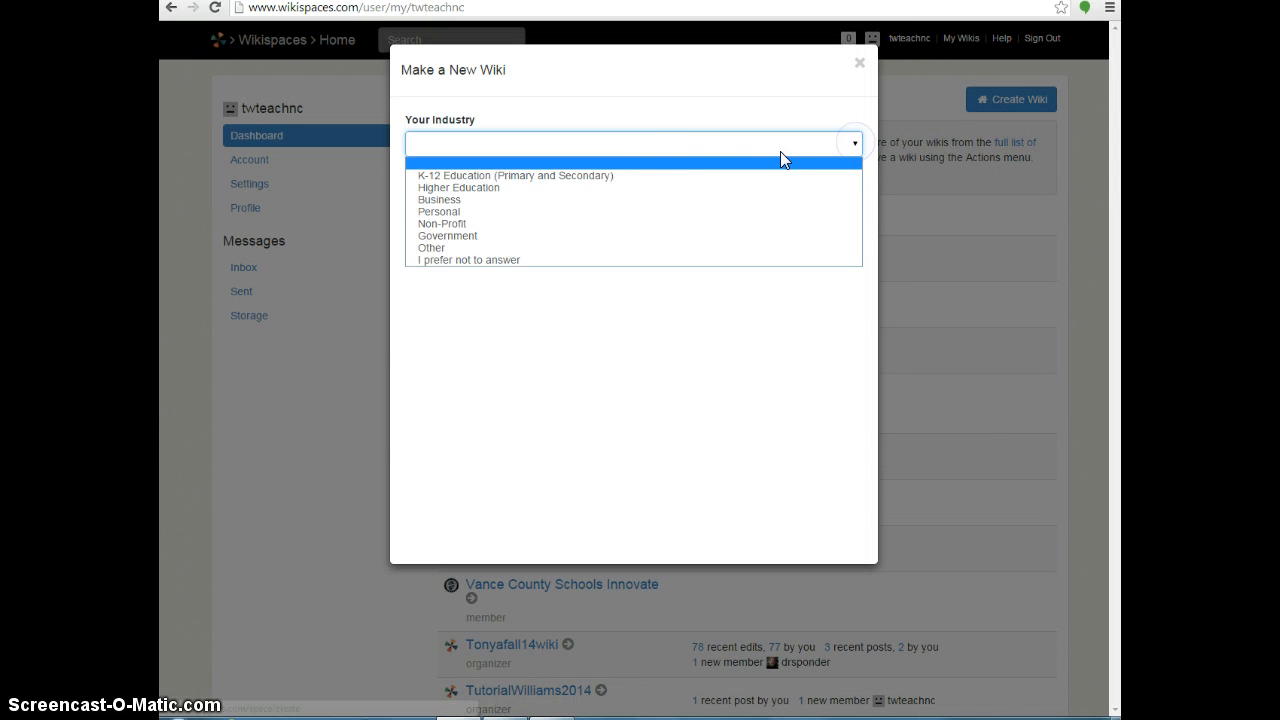
pyautogui.click(603, 176)
pyautogui.click(436, 202)
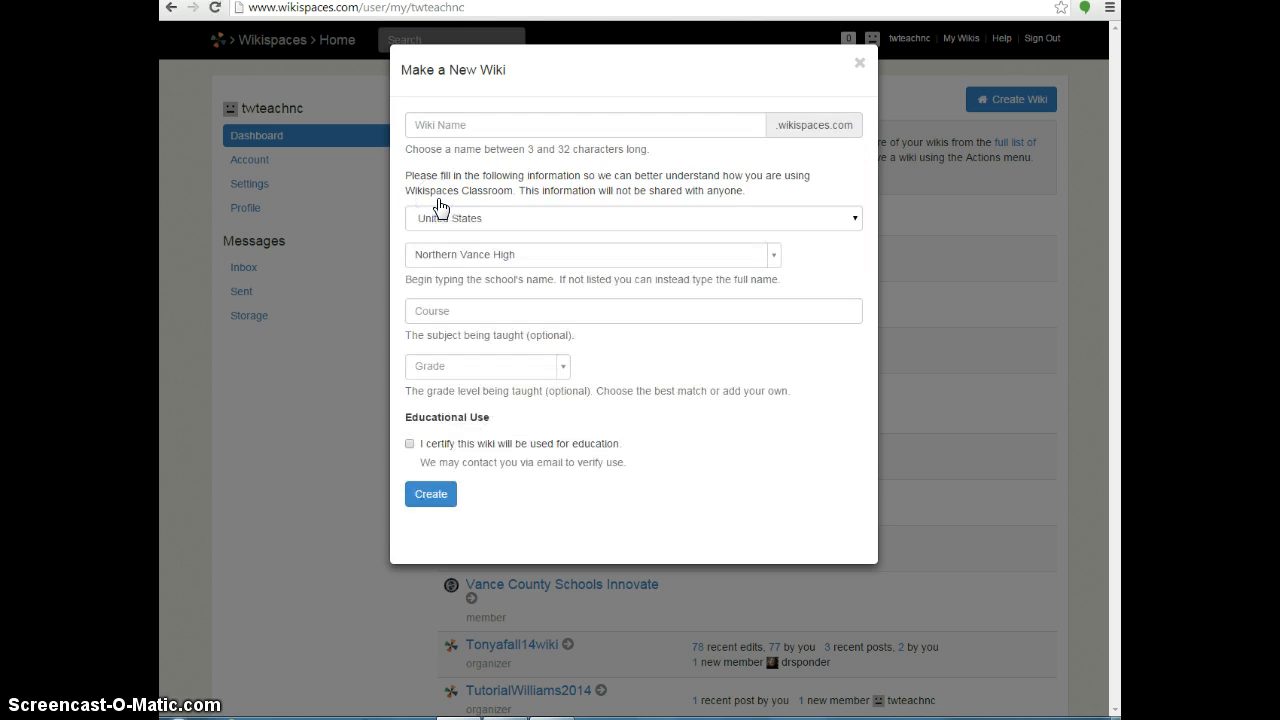
pyautogui.click(450, 125)
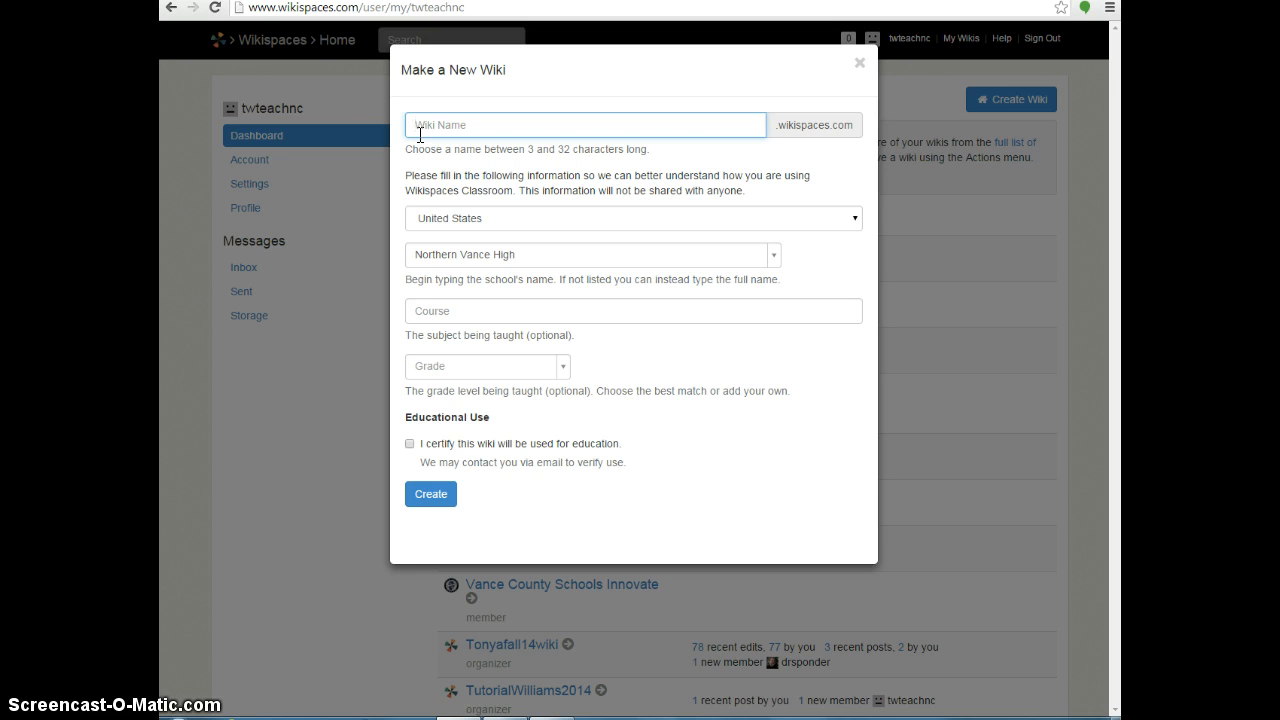
# Name the wiki TutorialWilliams20142, certify it for education use, and click Create.
pyautogui.write('T')
pyautogui.press('BackSpace')
pyautogui.write('TutorialWilliams20142')
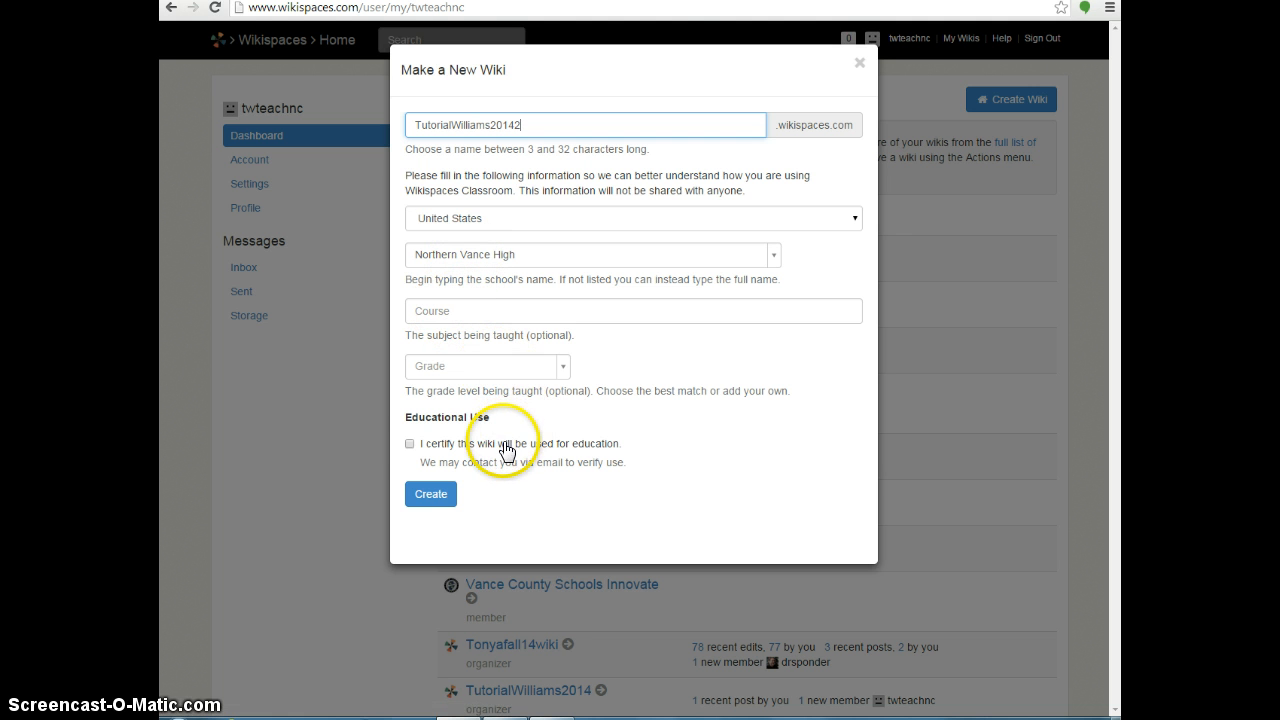
pyautogui.click(411, 445)
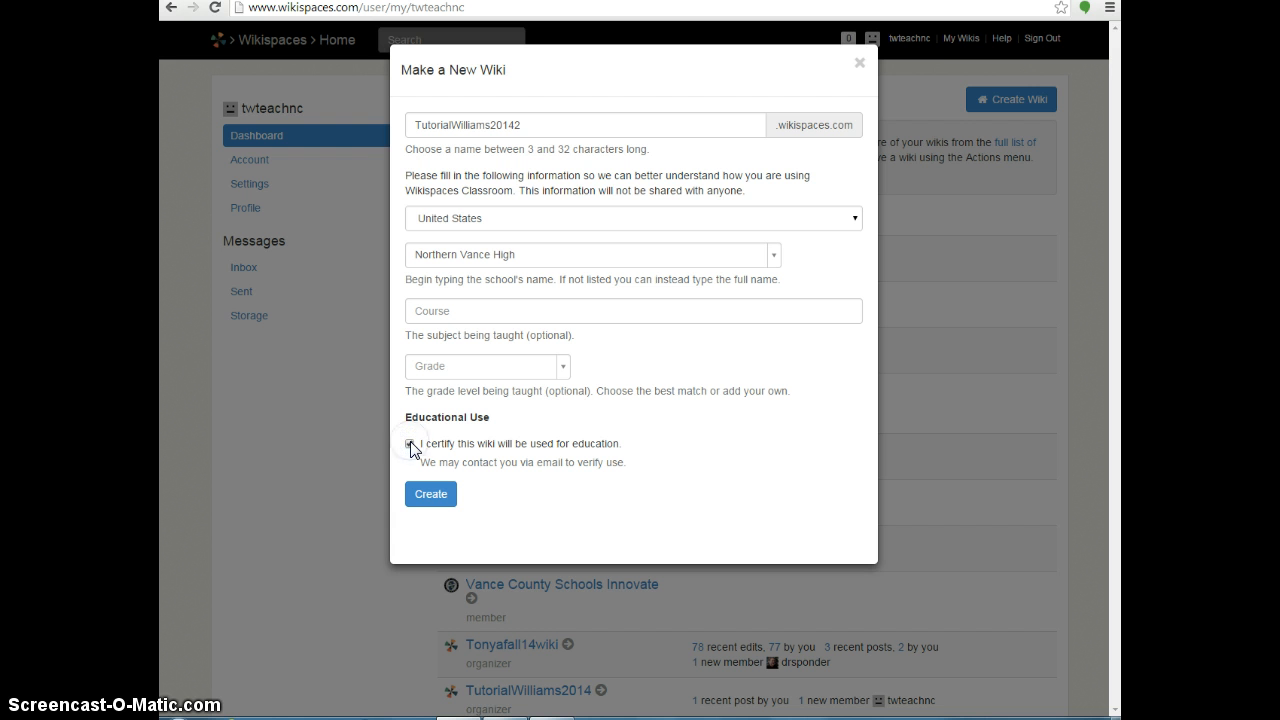
pyautogui.click(423, 495)
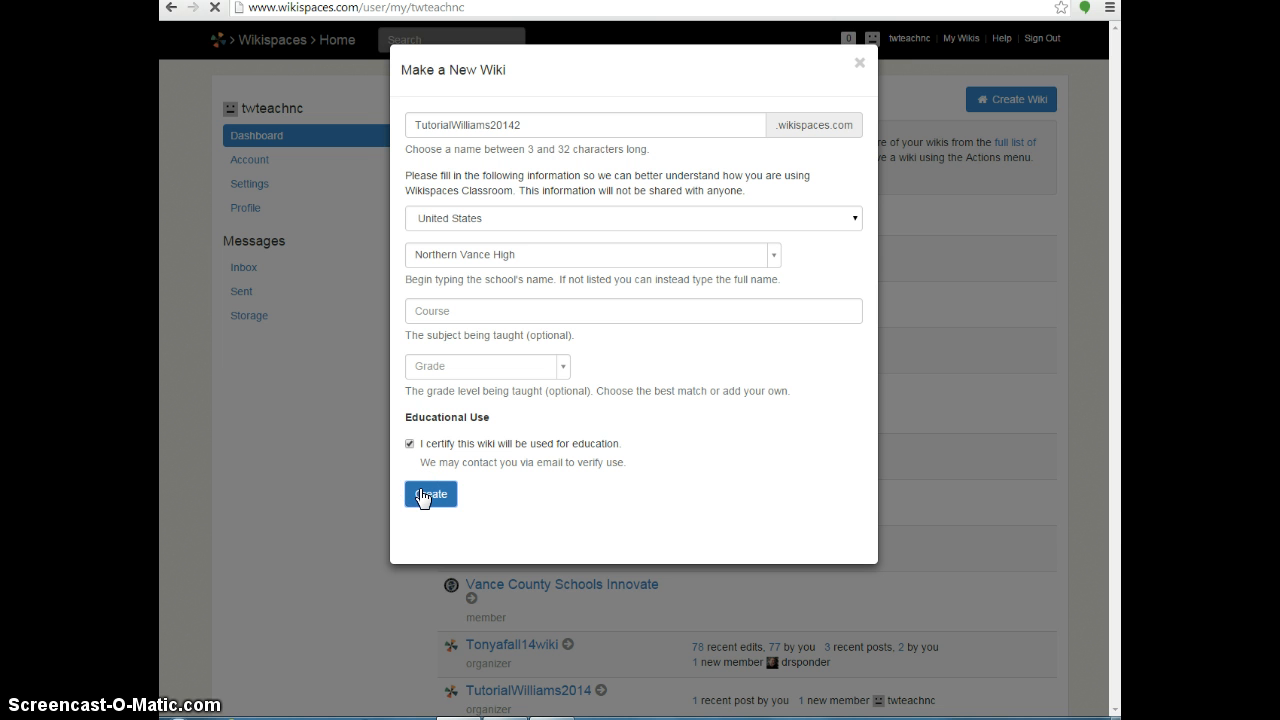
# Confirm creating TutorialWilliams20142 so its classroom home page loads.
pyautogui.click(421, 496)
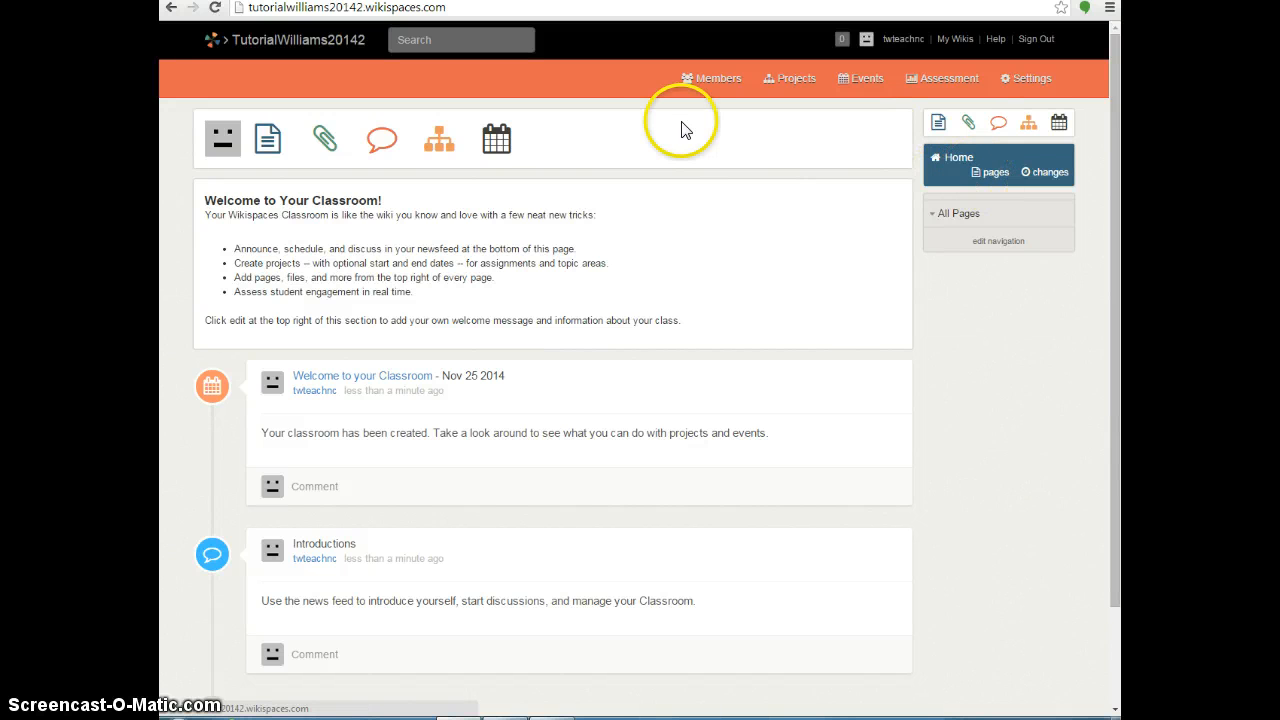
# From the wiki's pages list, start a new page named Home.
pyautogui.click(990, 174)
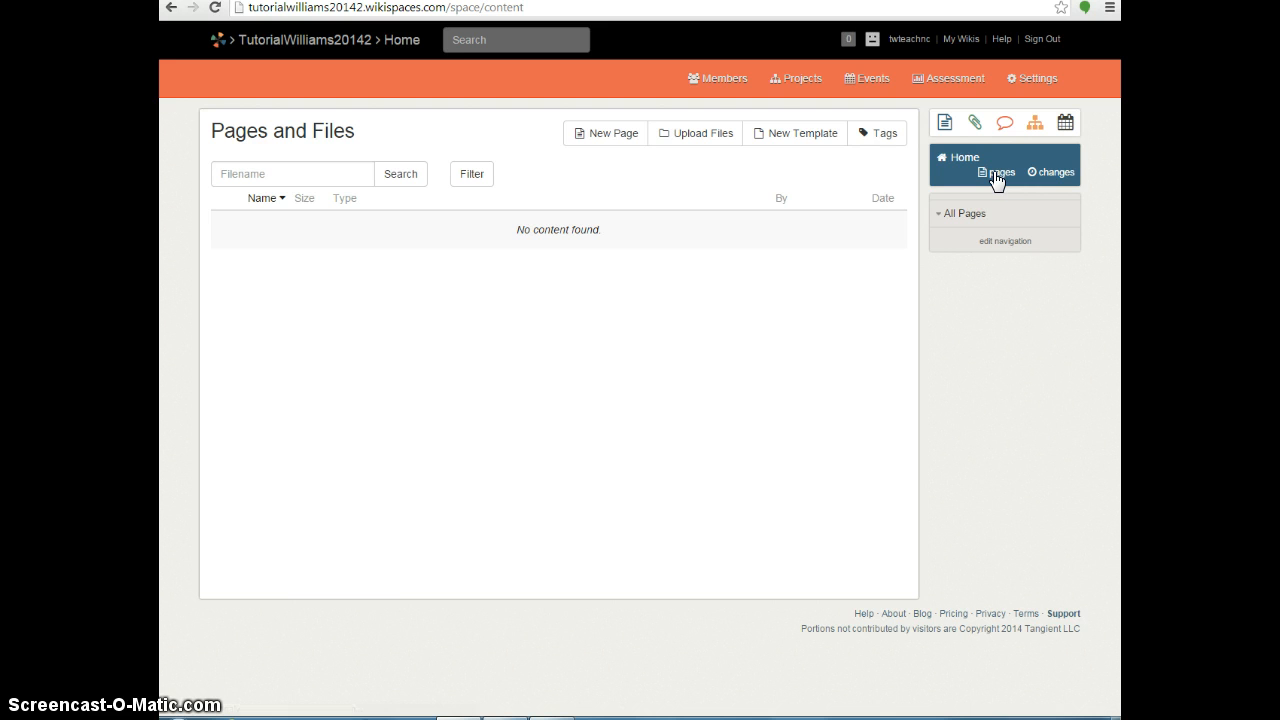
pyautogui.click(603, 140)
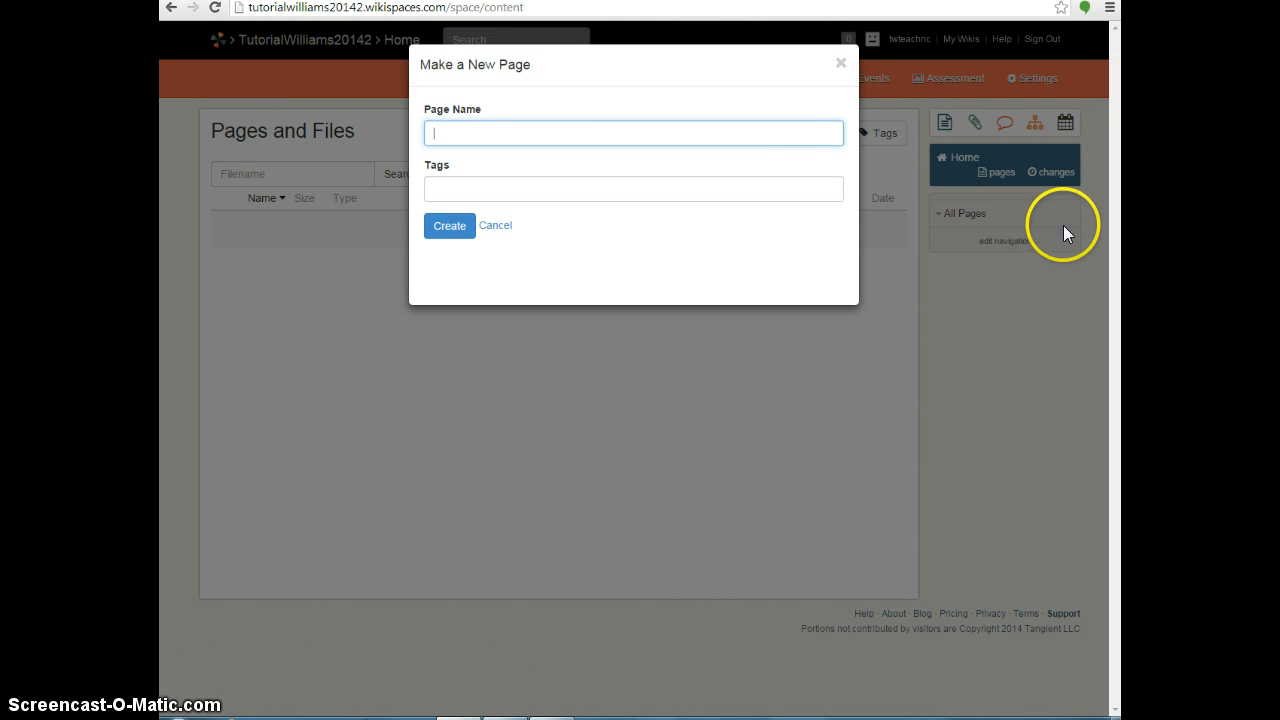
pyautogui.write('Home')
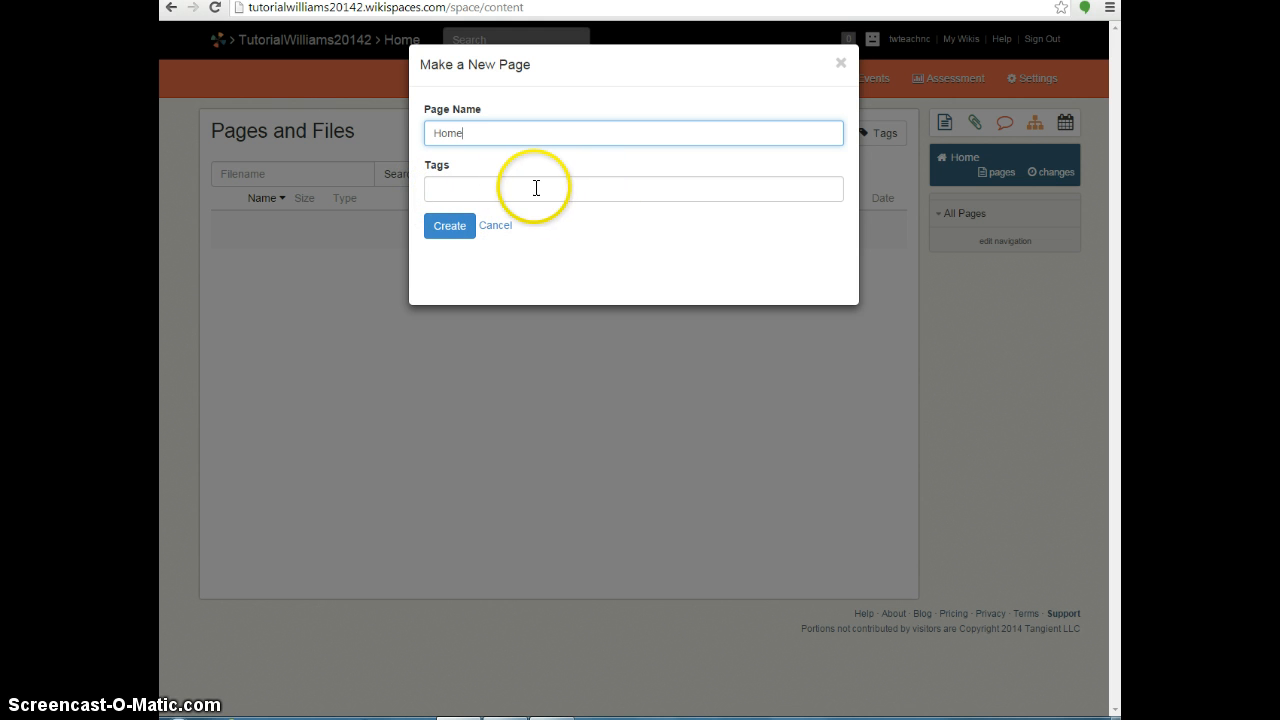
# Create the Home page and delete all its template welcome text in the editor.
pyautogui.click(452, 230)
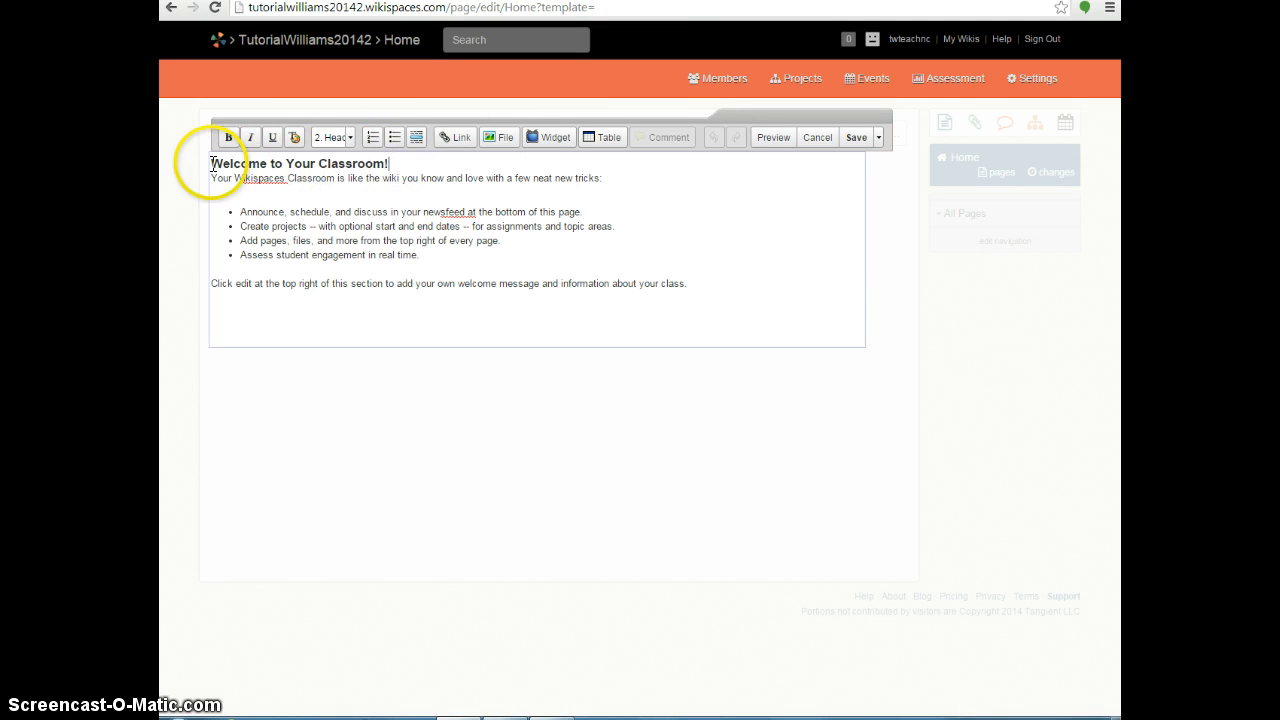
pyautogui.moveTo(212, 163); pyautogui.dragTo(474, 178)
pyautogui.press('BackSpace')
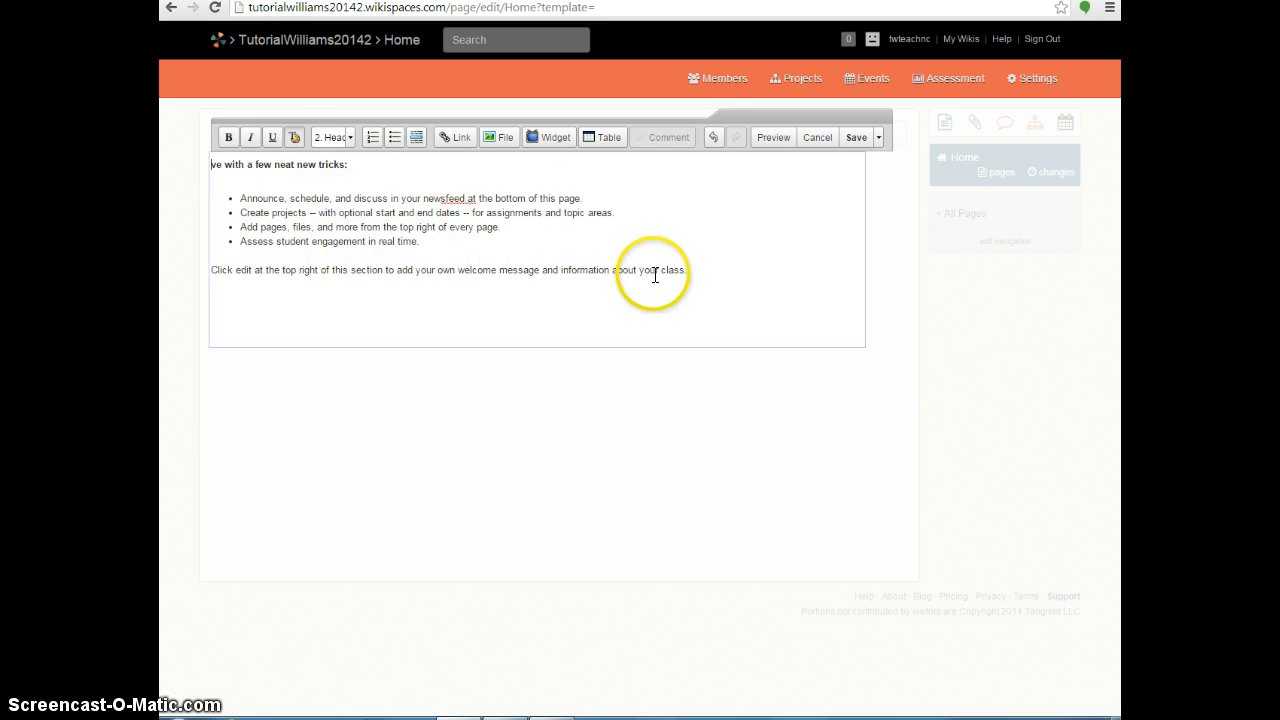
pyautogui.moveTo(692, 271); pyautogui.dragTo(210, 166)
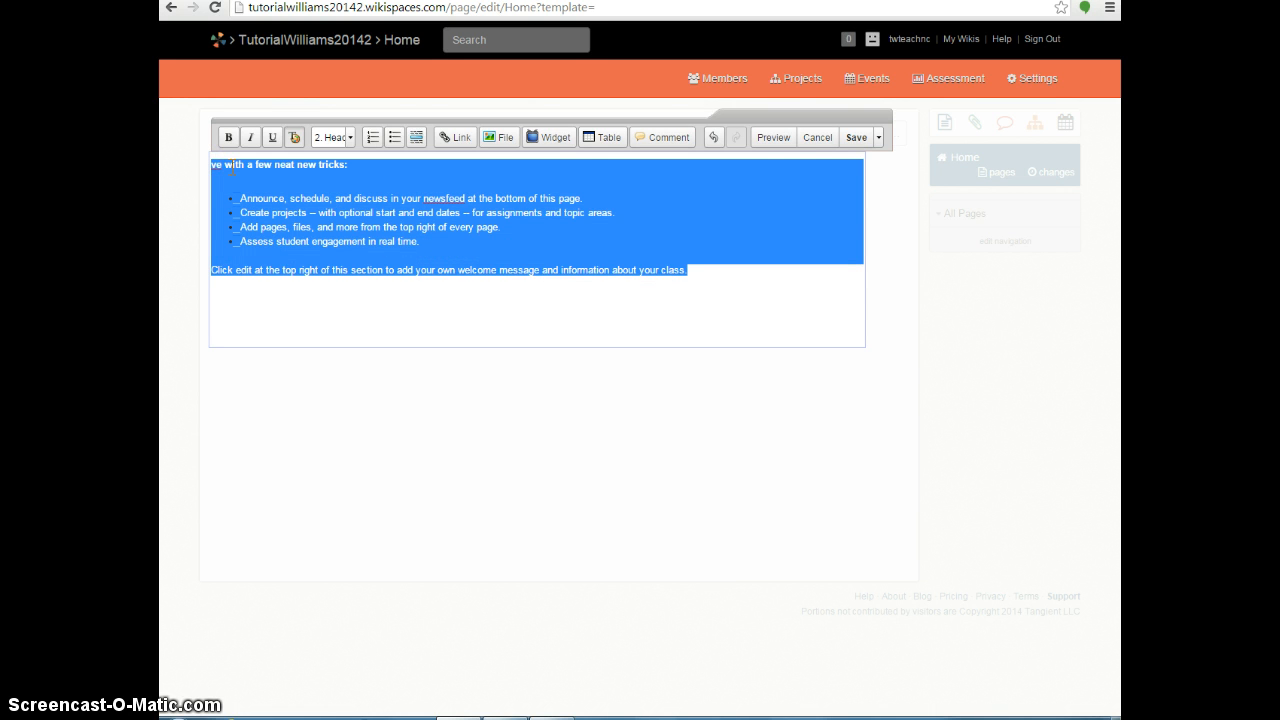
pyautogui.press('BackSpace')
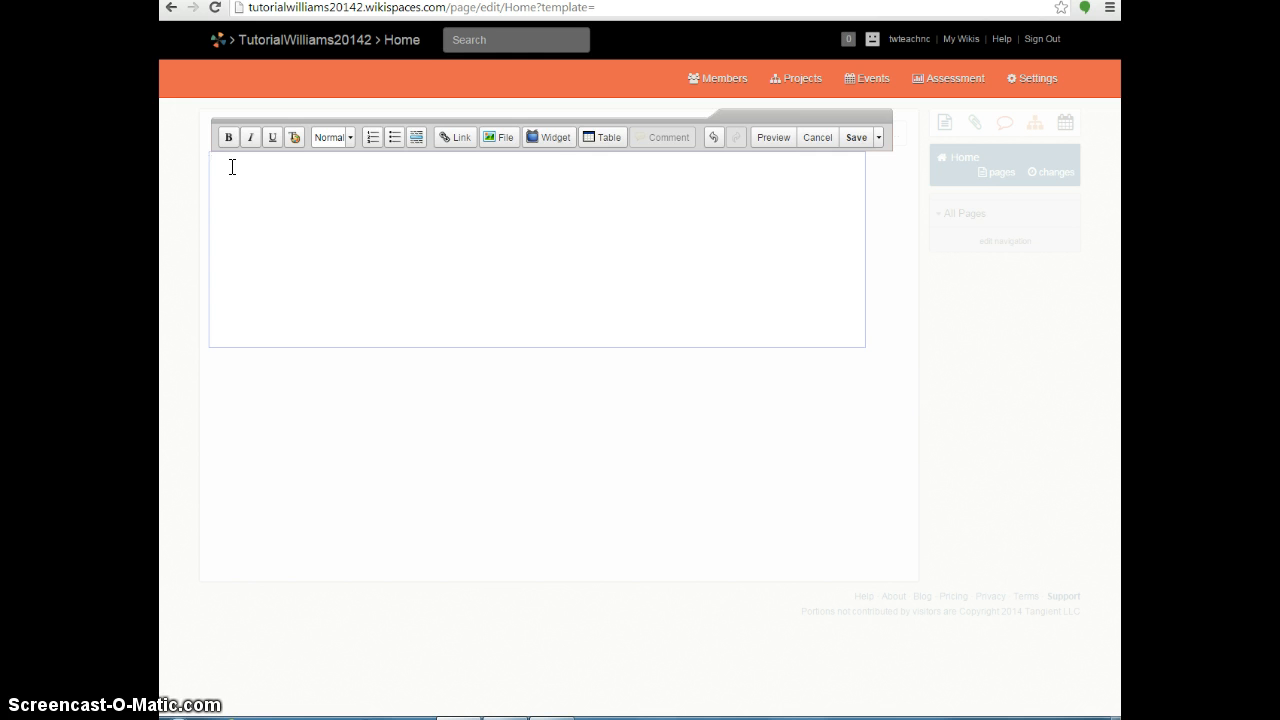
# Type the teacher's name, 'Multimedia and Webpage Design', '1st Block - 8:00 - 9:35' and the welcome sentence.
pyautogui.write('Ms. Williams')
pyautogui.press('Return')
pyautogui.write('Multimedia nd')
pyautogui.press('BackSpace')
pyautogui.press('BackSpace')
pyautogui.write('and We')
pyautogui.write('bpage Design')
pyautogui.write('1st Bloc')
pyautogui.write('k -')
pyautogui.write(' 8:00 -')
pyautogui.write(' 9')
pyautogui.write(':35')
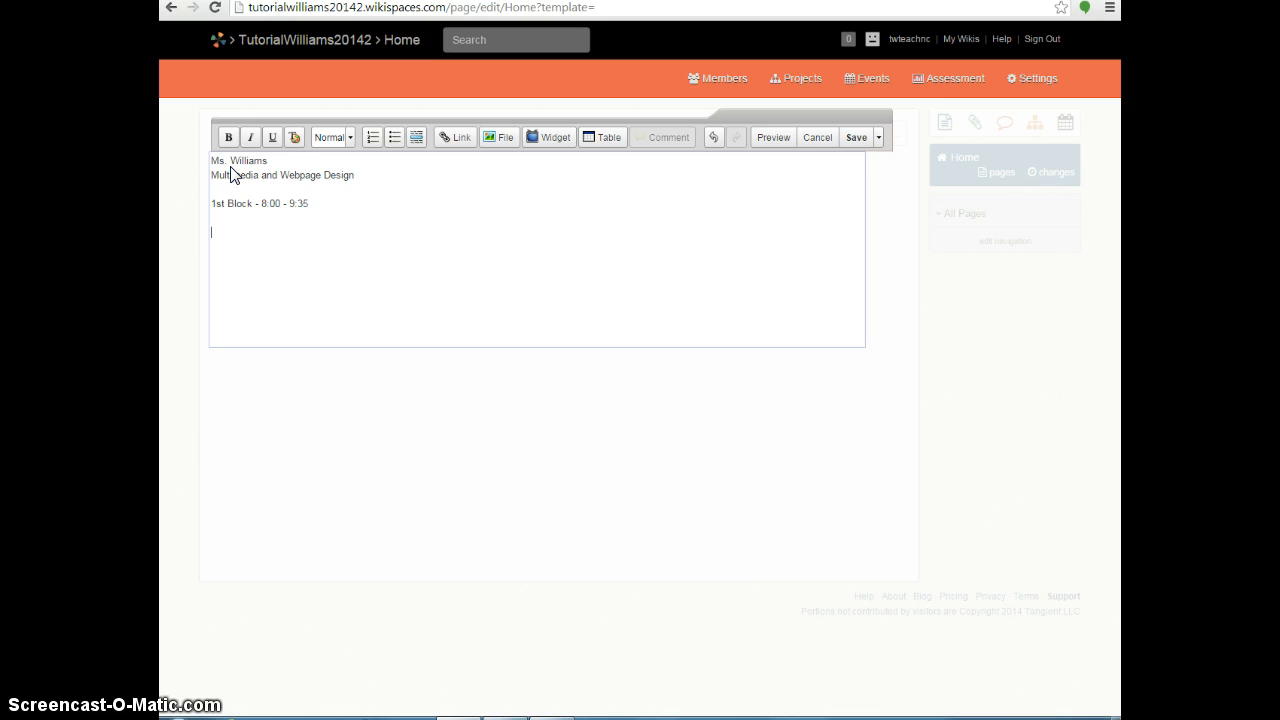
pyautogui.write('Welcome to my wonderful learning En')
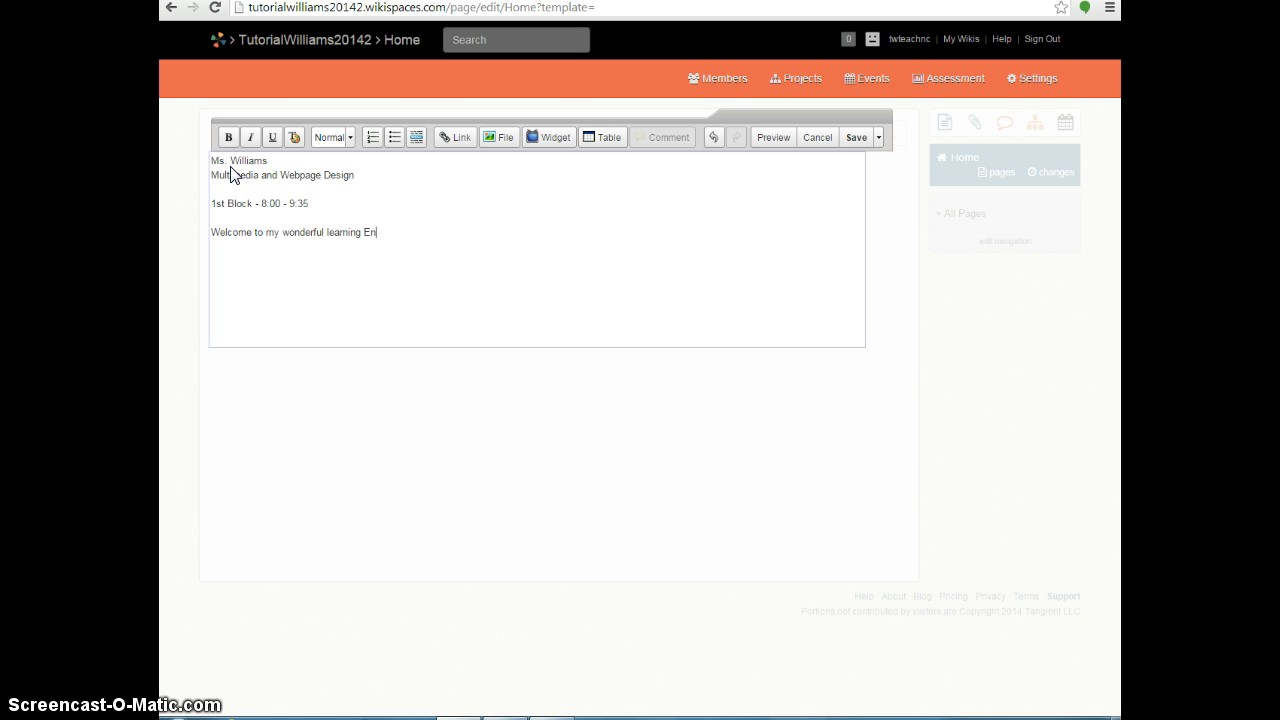
pyautogui.write('vio')
pyautogui.press('BackSpace')
pyautogui.press('BackSpace')
pyautogui.press('BackSpace')
pyautogui.press('BackSpace')
pyautogui.press('BackSpace')
pyautogui.write('environment!')
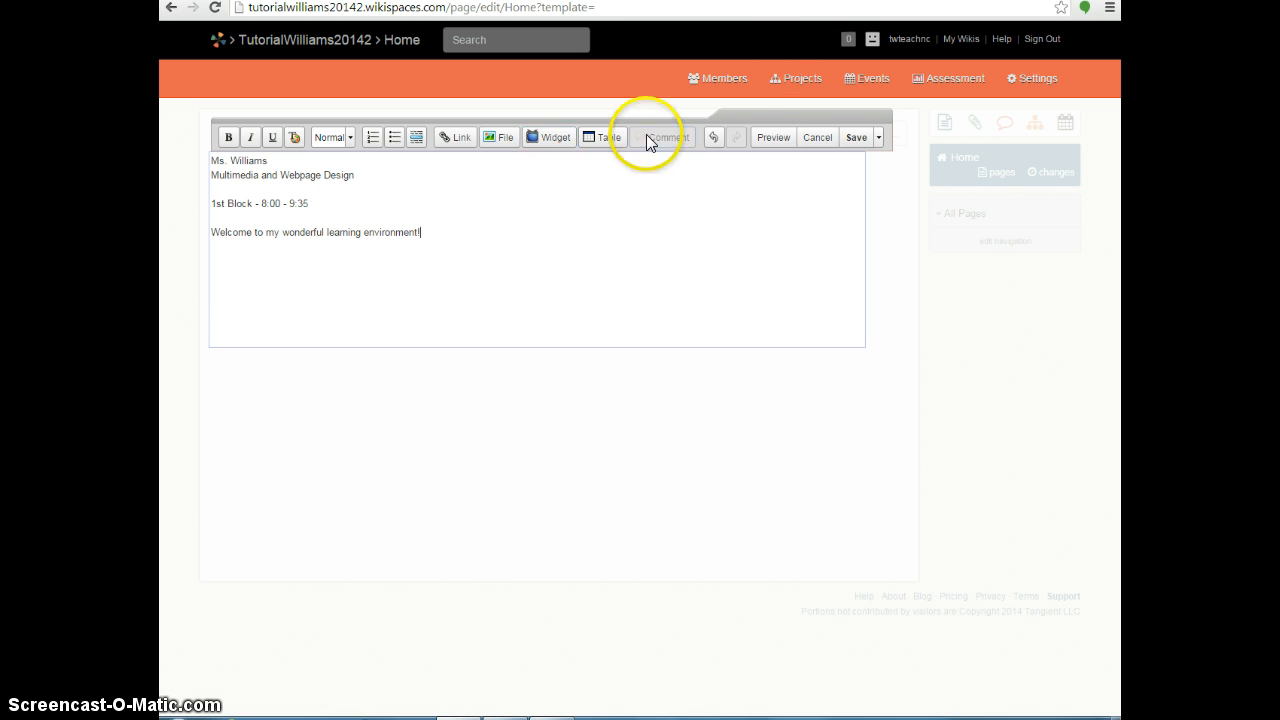
# Upload the 'me' picture file and insert me.png beside the welcome line.
pyautogui.click(500, 145)
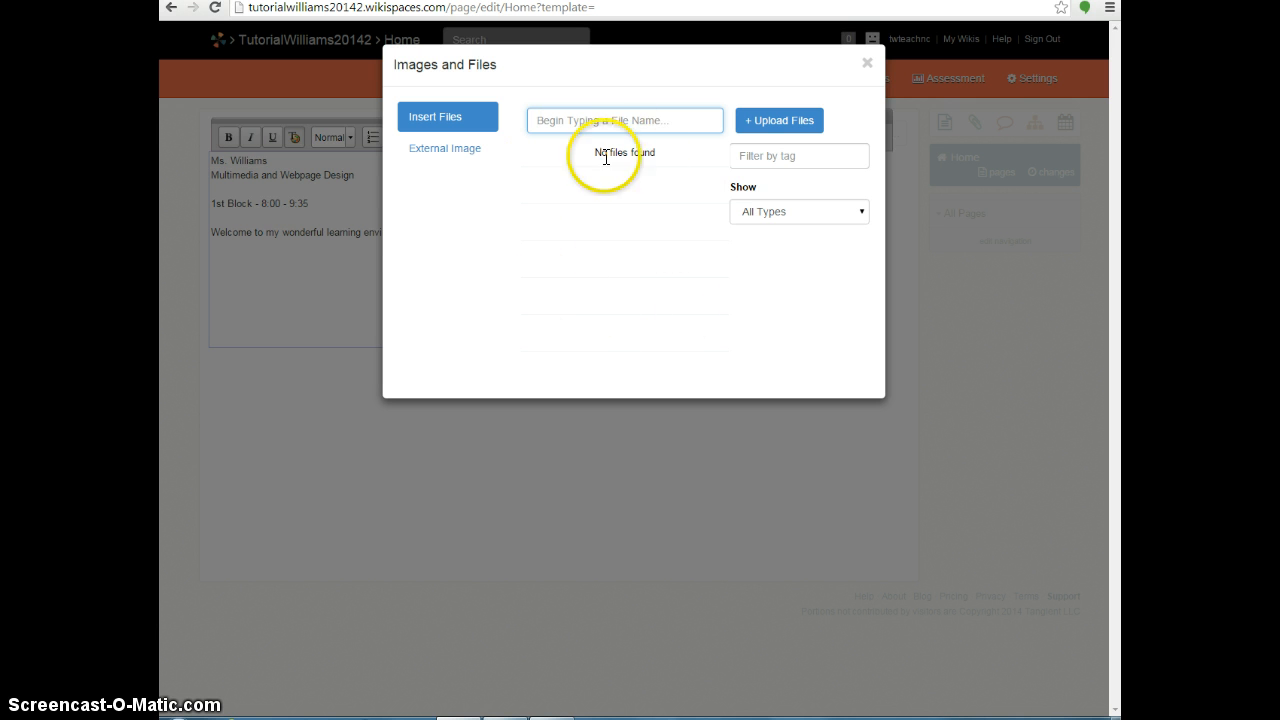
pyautogui.click(772, 127)
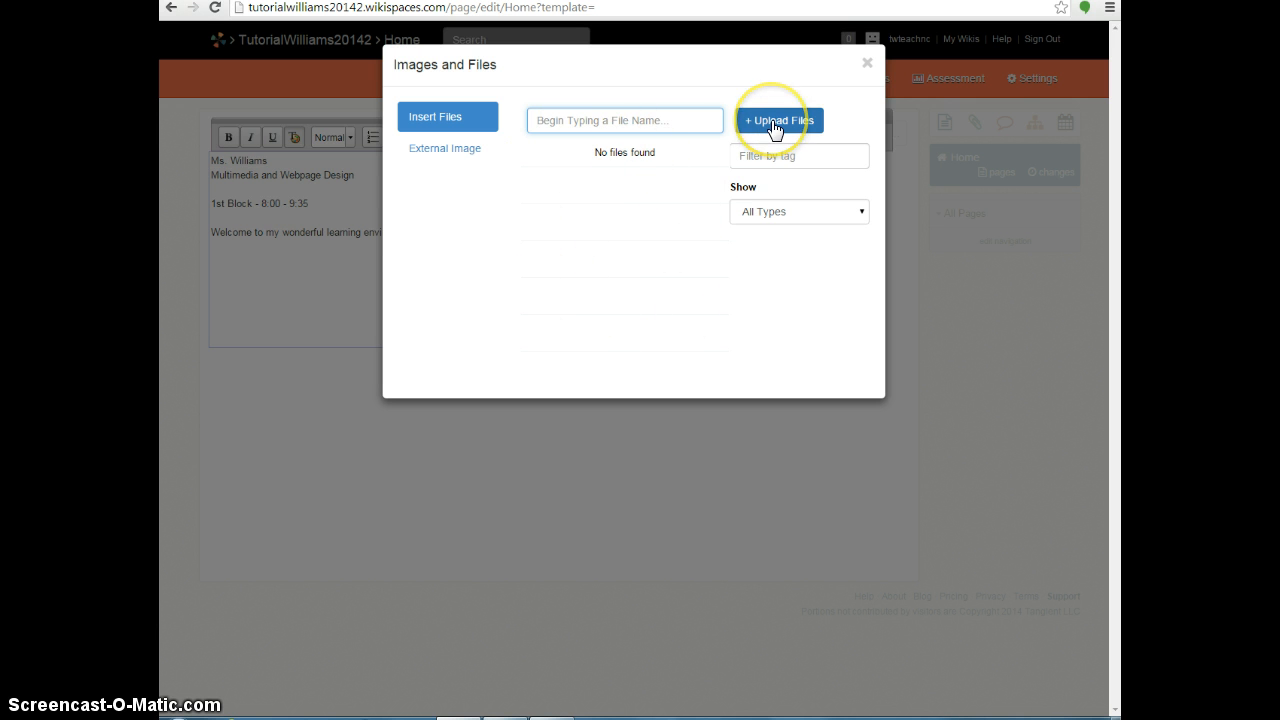
pyautogui.click(774, 128)
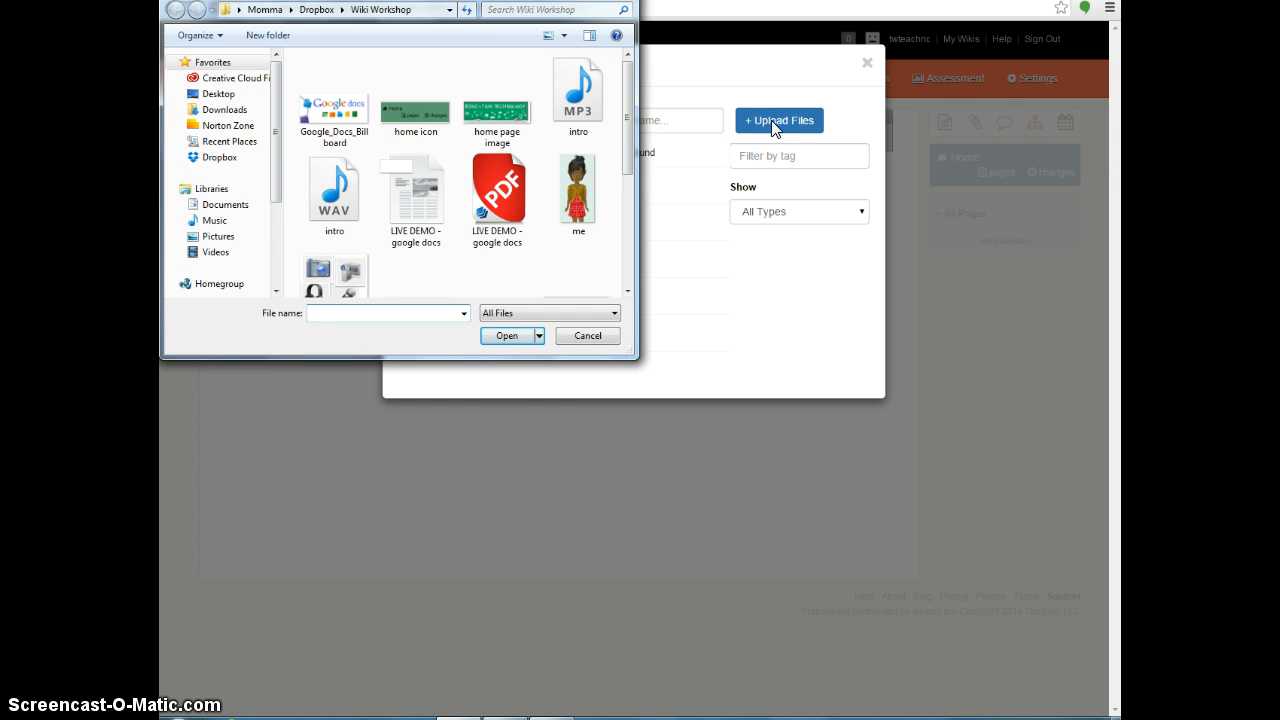
pyautogui.click(583, 169)
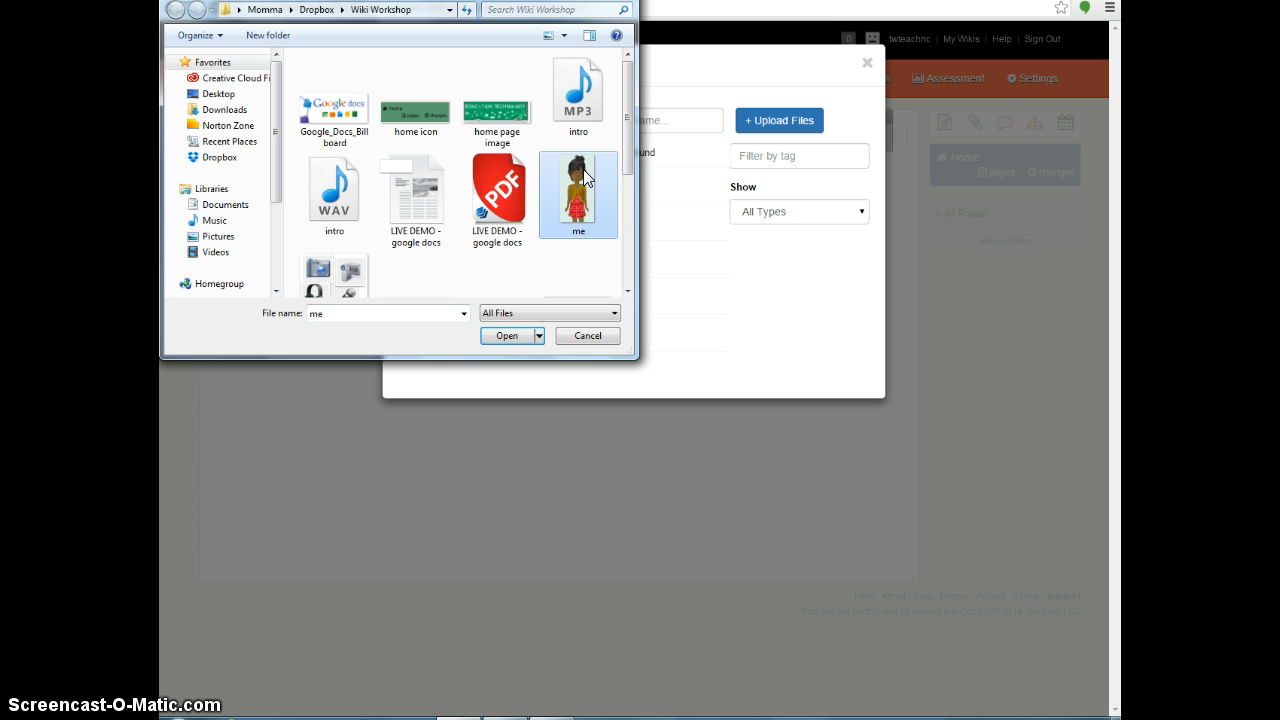
pyautogui.click(512, 336)
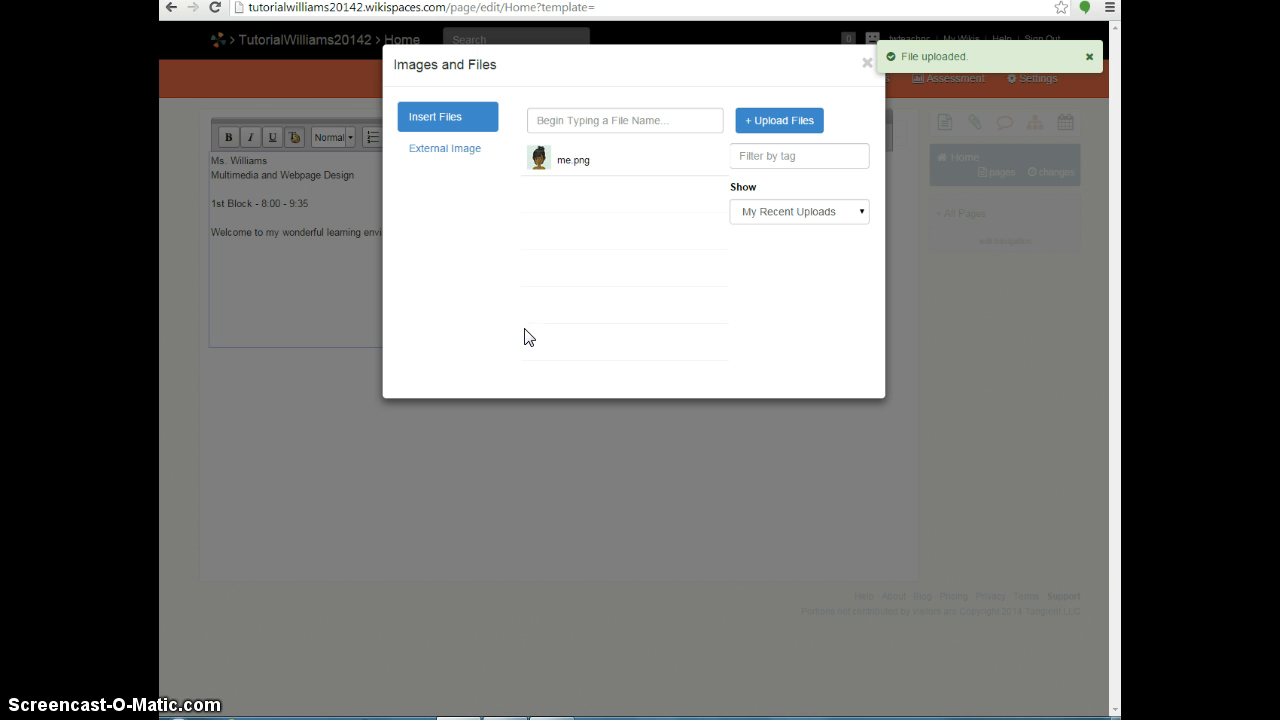
pyautogui.click(537, 310)
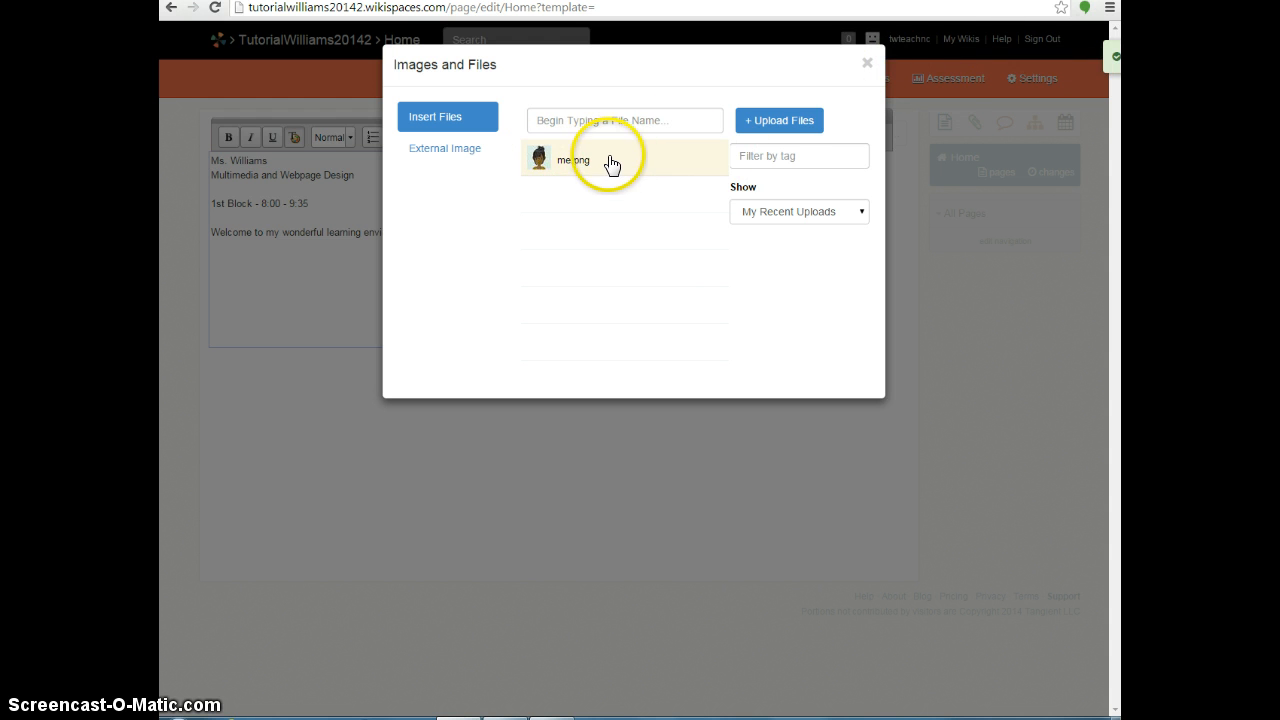
pyautogui.click(610, 162)
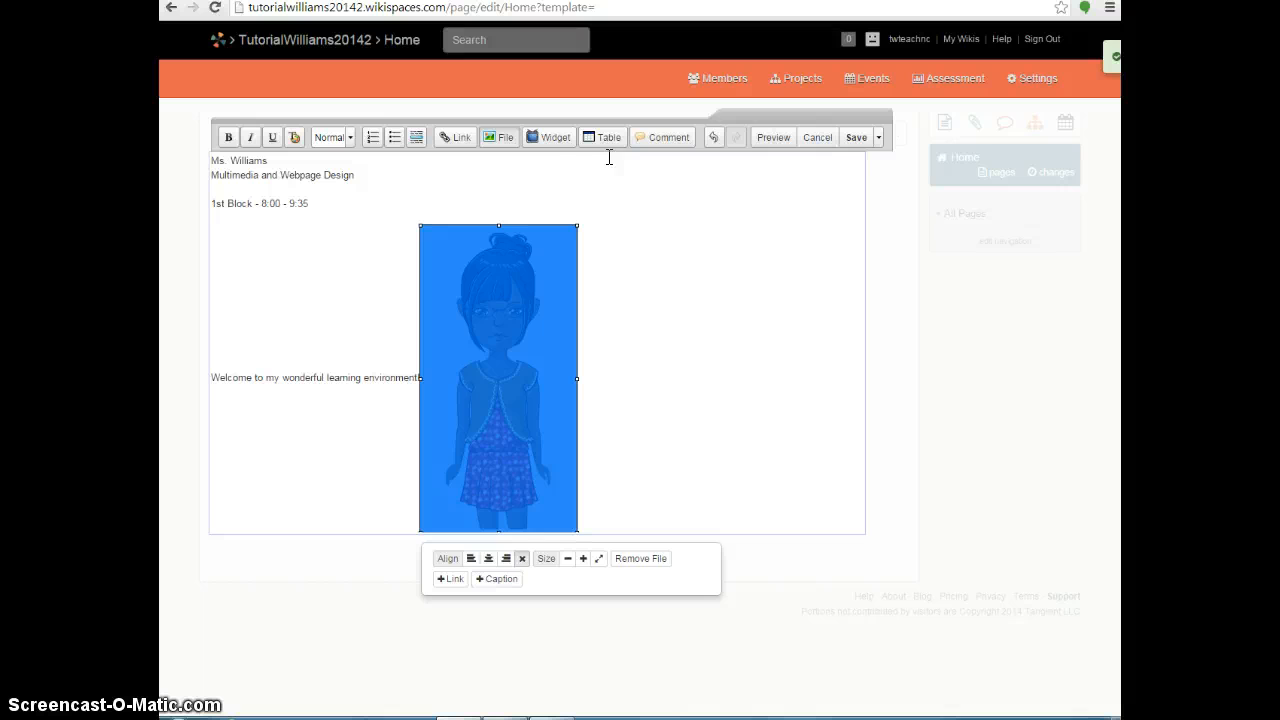
# Add a line break after the welcome sentence so me.png drops onto the next line.
pyautogui.click(416, 377)
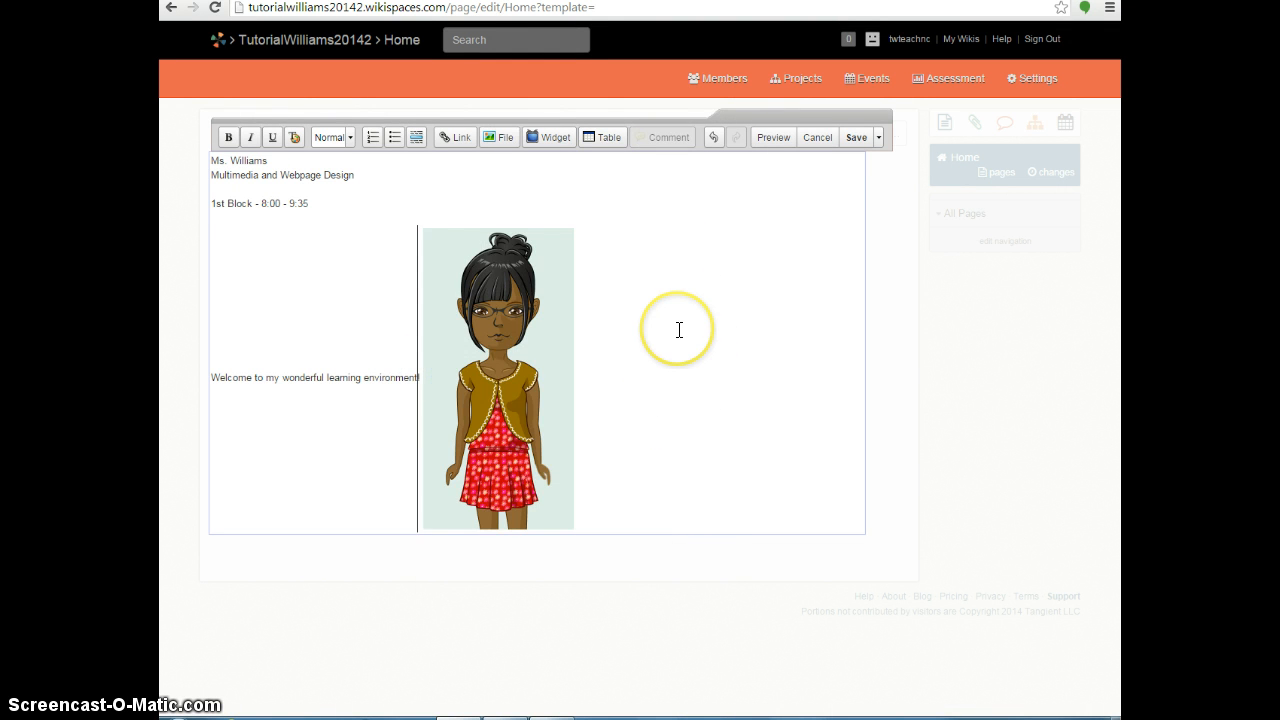
pyautogui.click(679, 330)
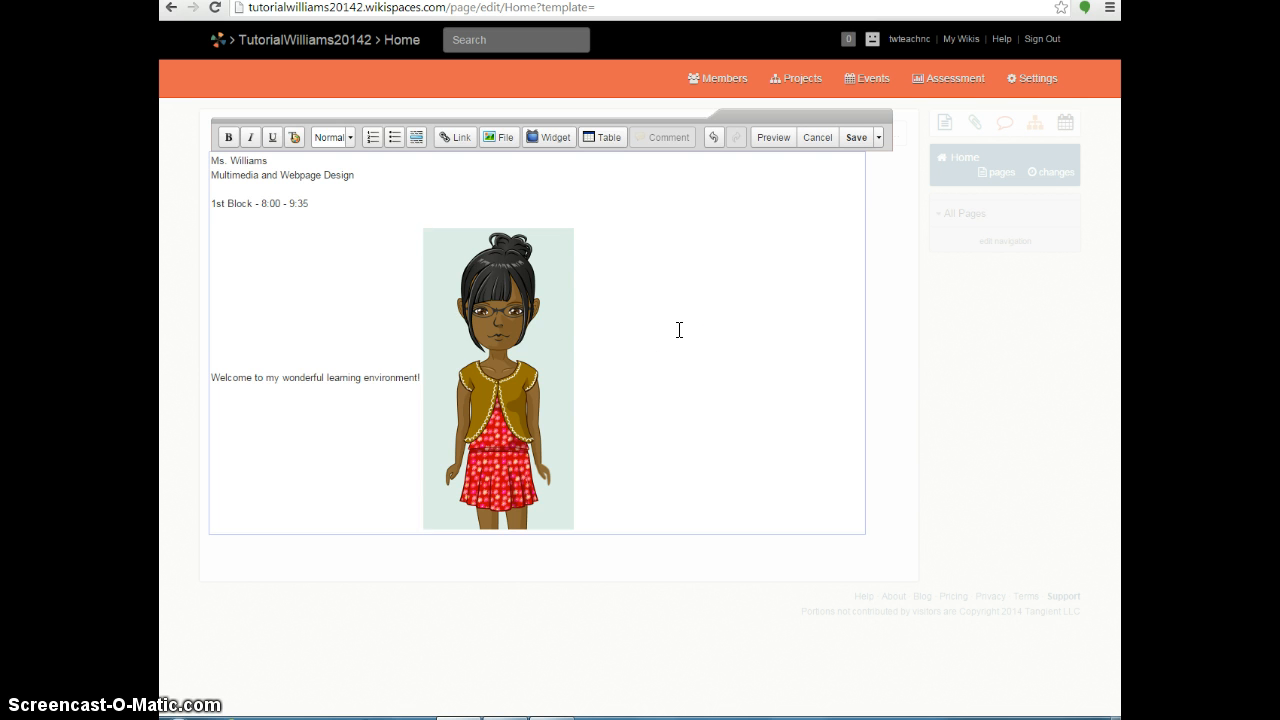
pyautogui.press('Return')
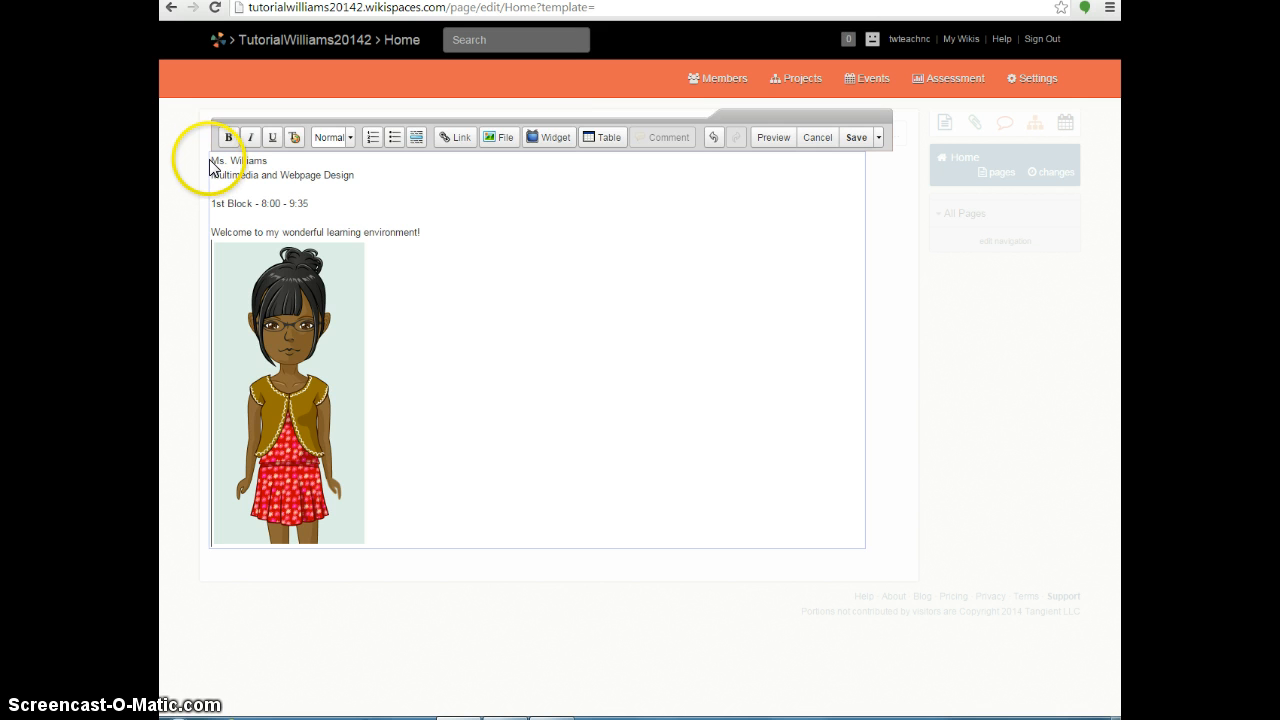
# Format the teacher's name line as Heading 1 and bring up its Color and Style settings.
pyautogui.moveTo(211, 160); pyautogui.dragTo(268, 160)
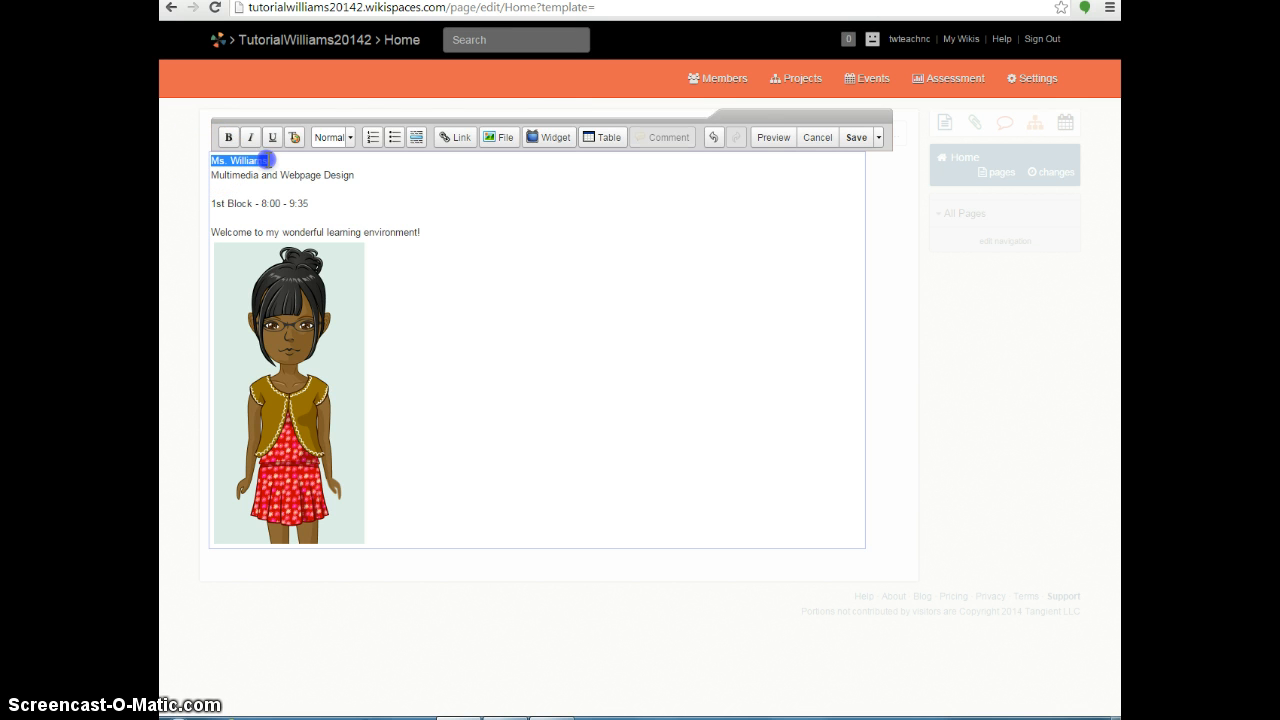
pyautogui.click(349, 138)
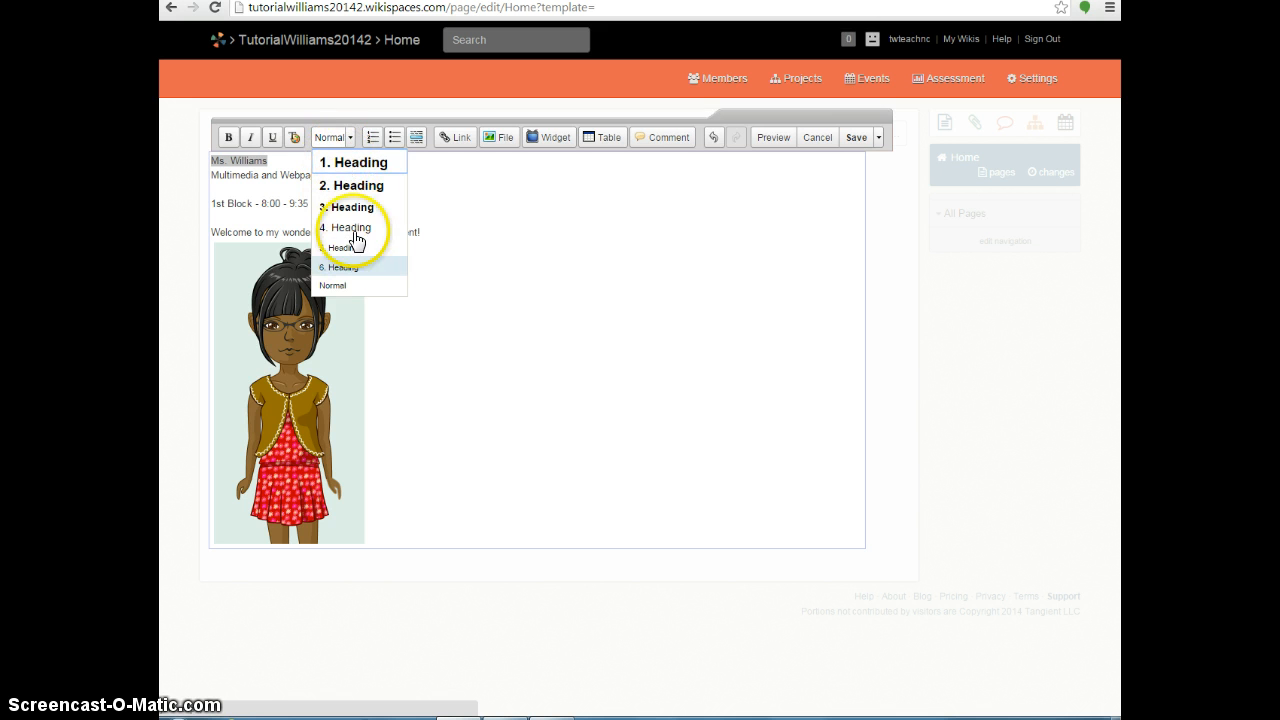
pyautogui.click(354, 163)
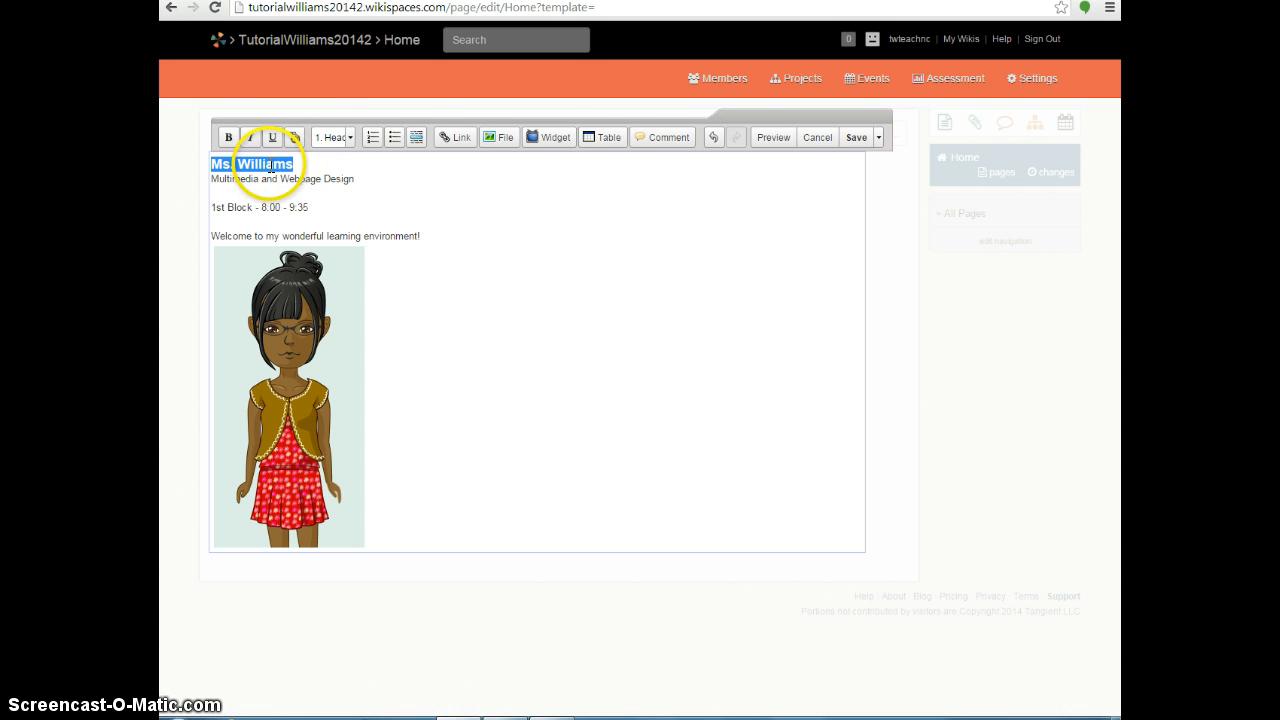
pyautogui.click(295, 139)
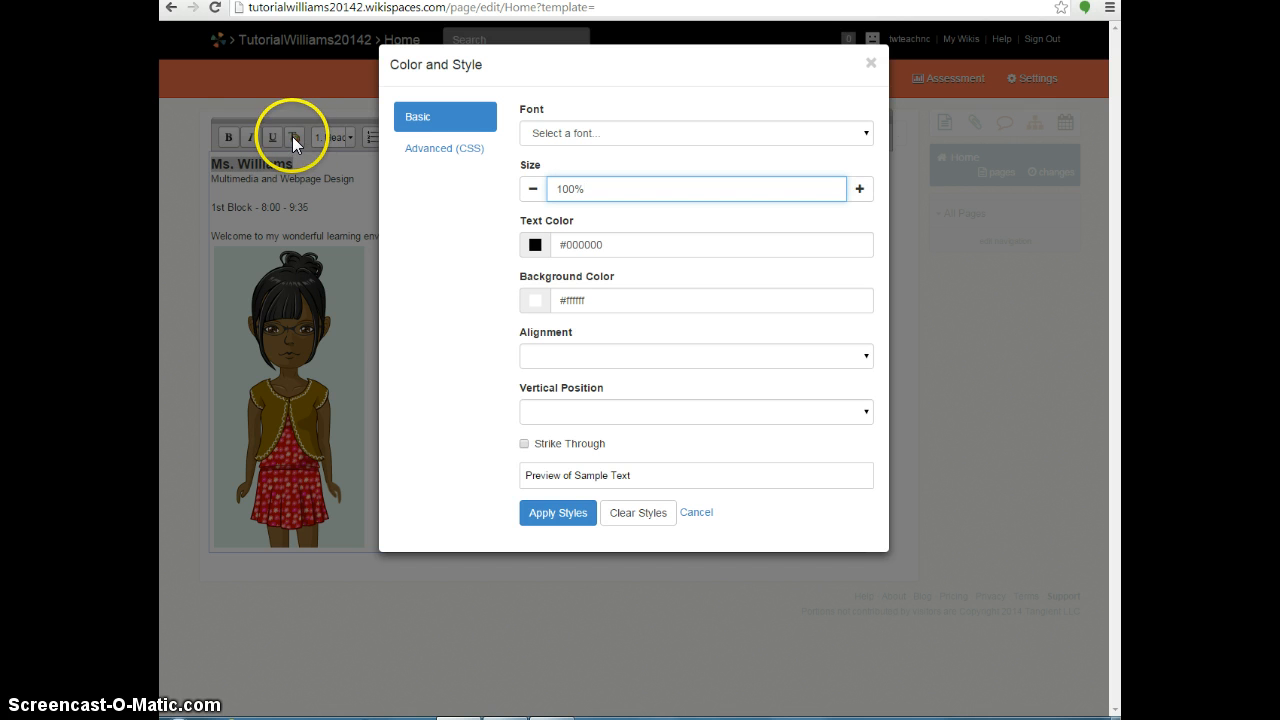
# Style the name heading in Lucida Console, pink #e230d1 and centre alignment, then apply it.
pyautogui.click(579, 133)
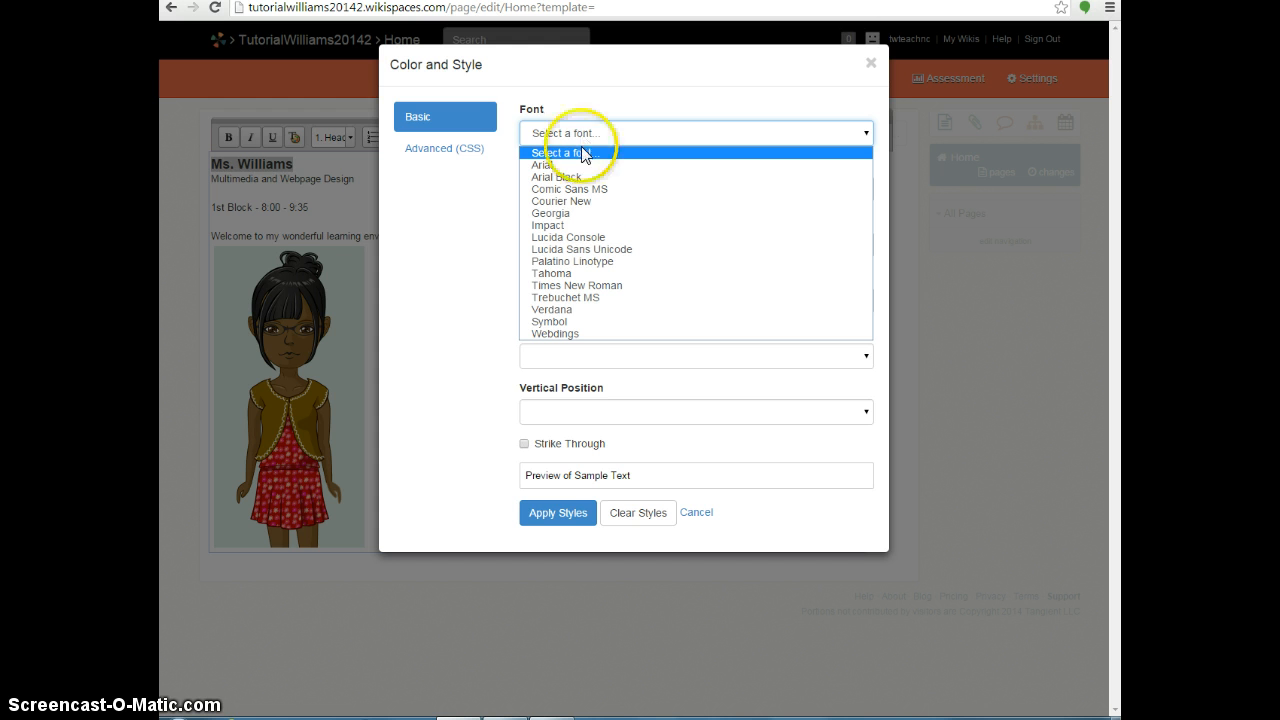
pyautogui.click(585, 238)
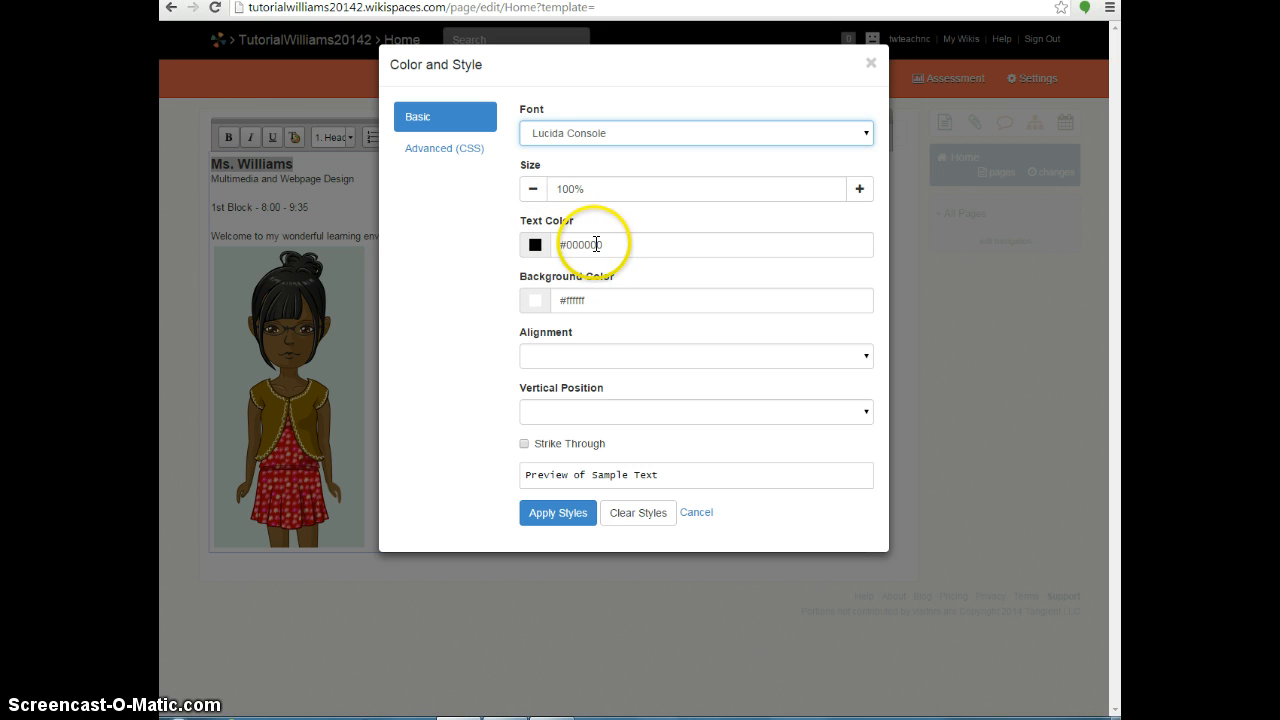
pyautogui.click(535, 244)
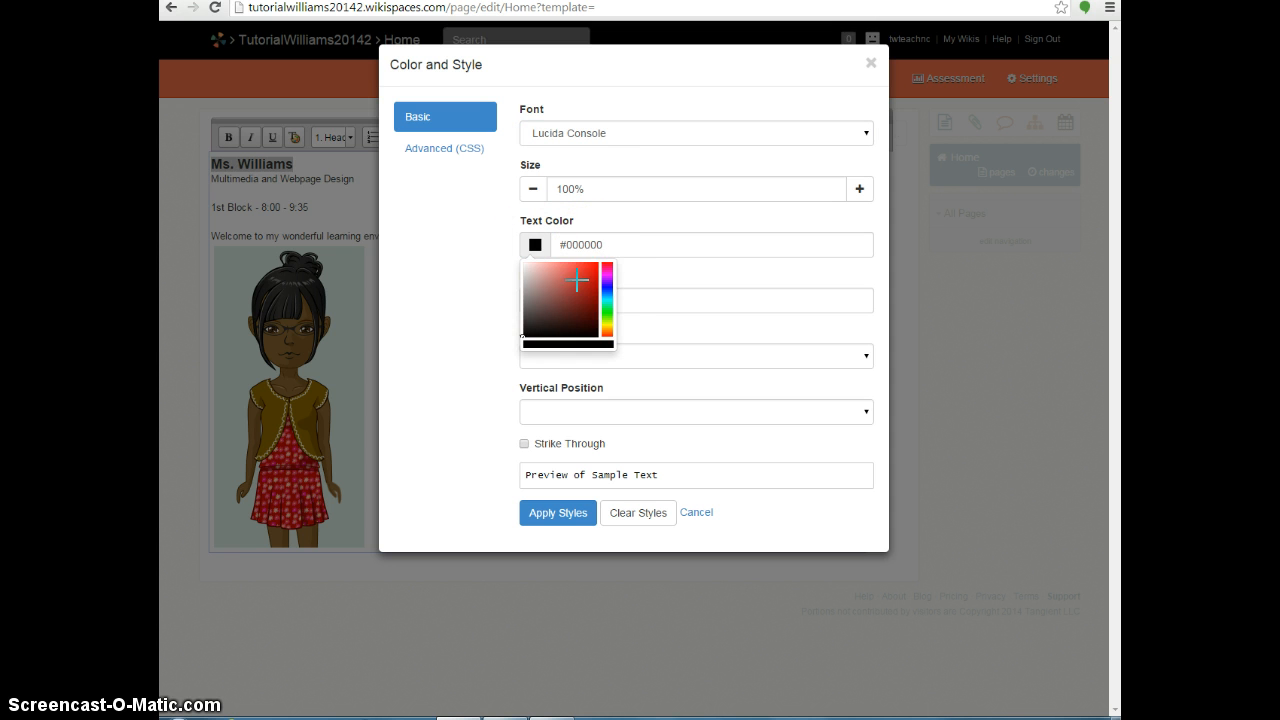
pyautogui.moveTo(600, 277); pyautogui.dragTo(604, 278)
pyautogui.click(581, 269)
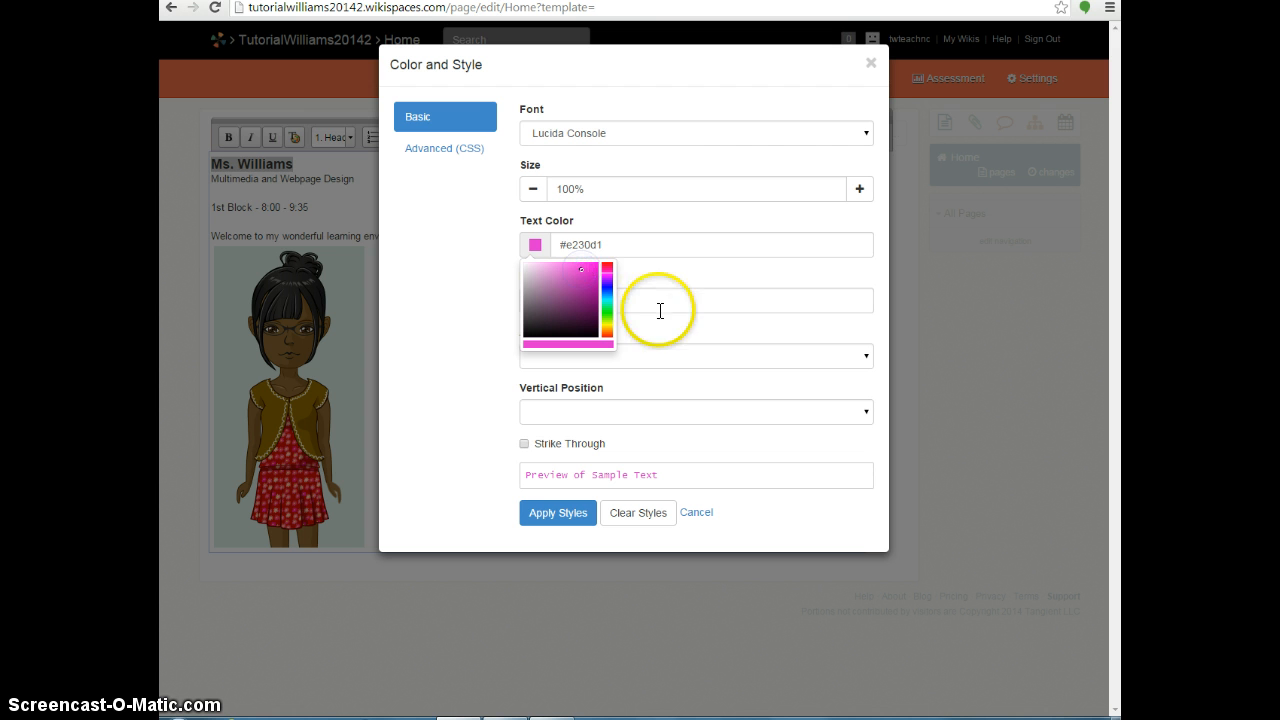
pyautogui.click(469, 316)
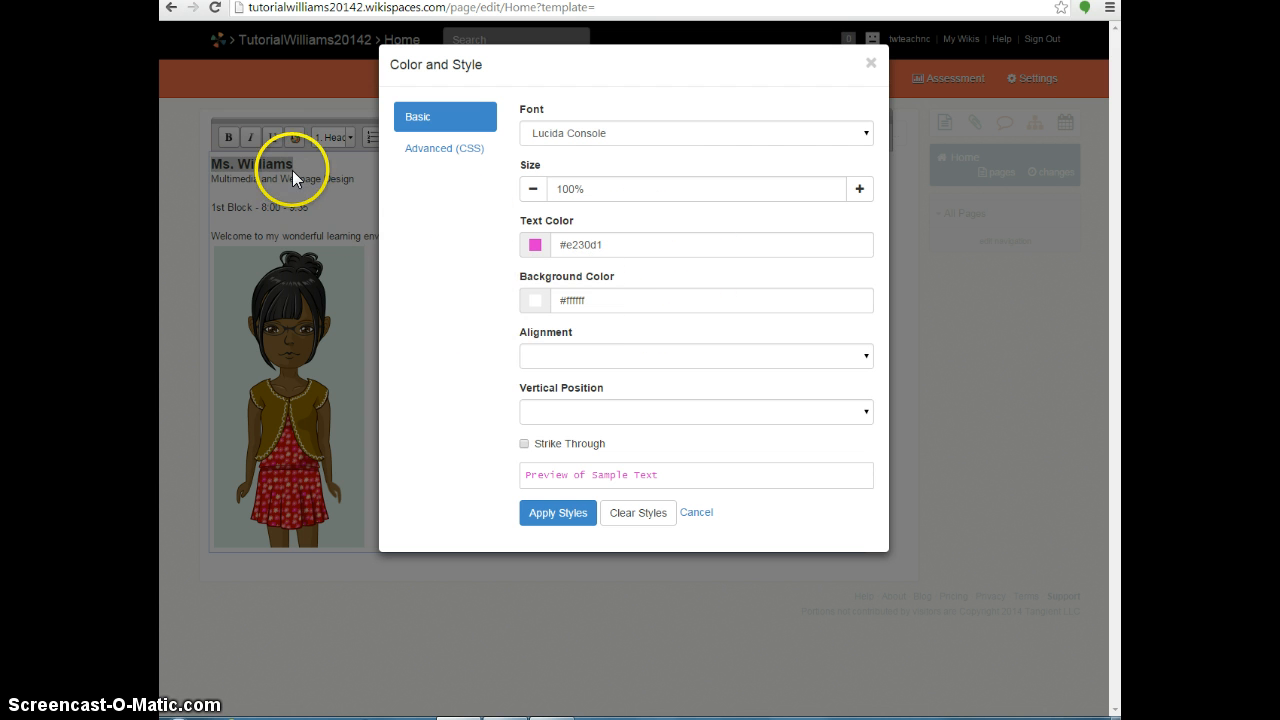
pyautogui.click(632, 356)
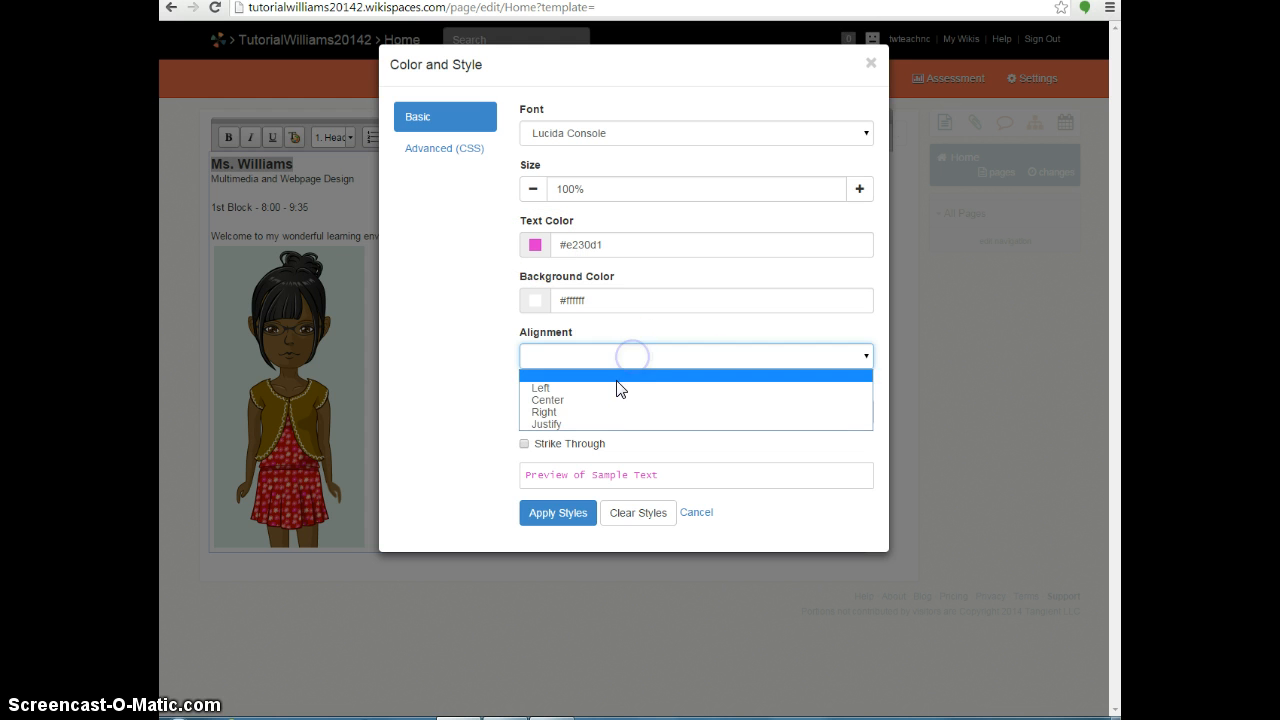
pyautogui.click(557, 402)
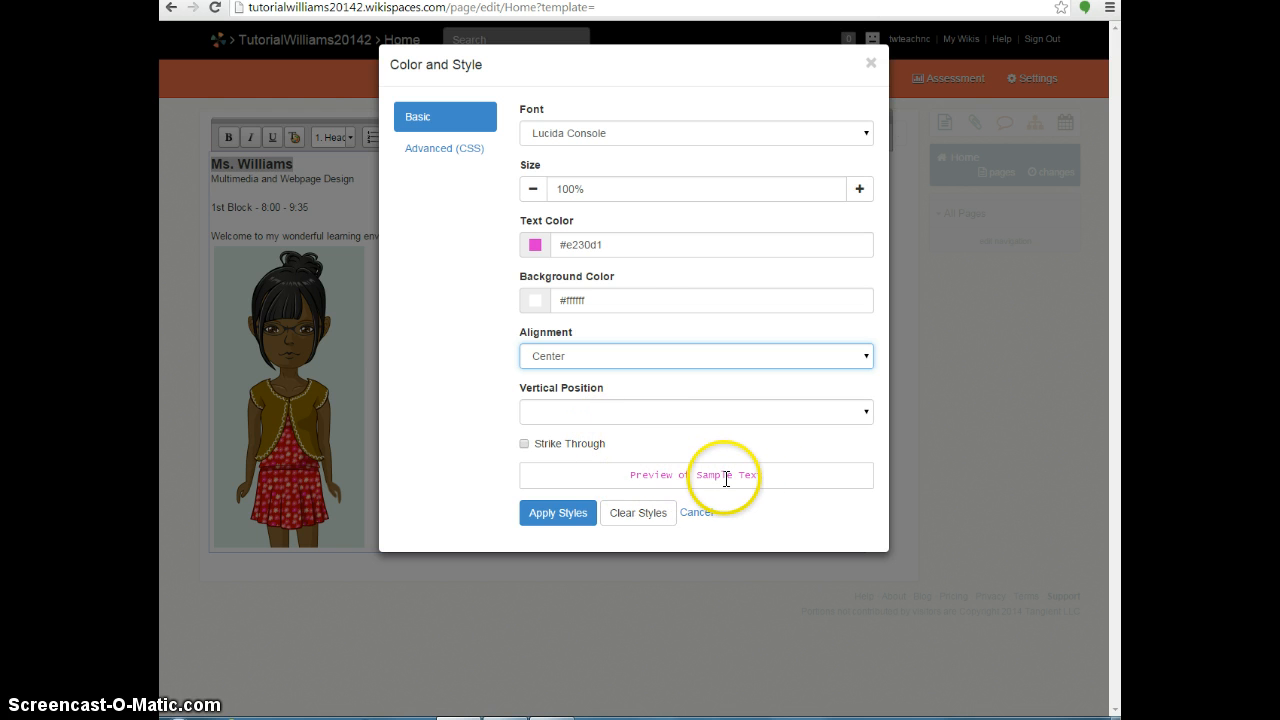
pyautogui.click(556, 513)
pyautogui.click(586, 317)
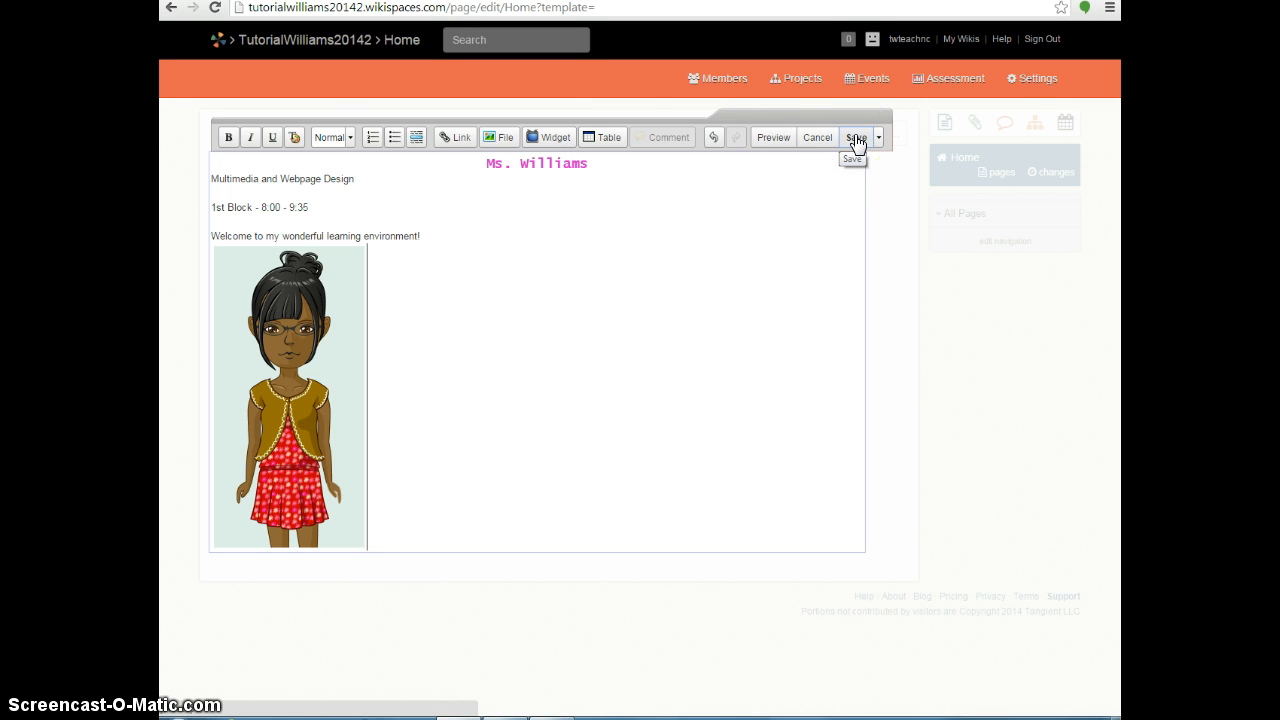
# Preview the edited Home page, then save it.
pyautogui.click(770, 138)
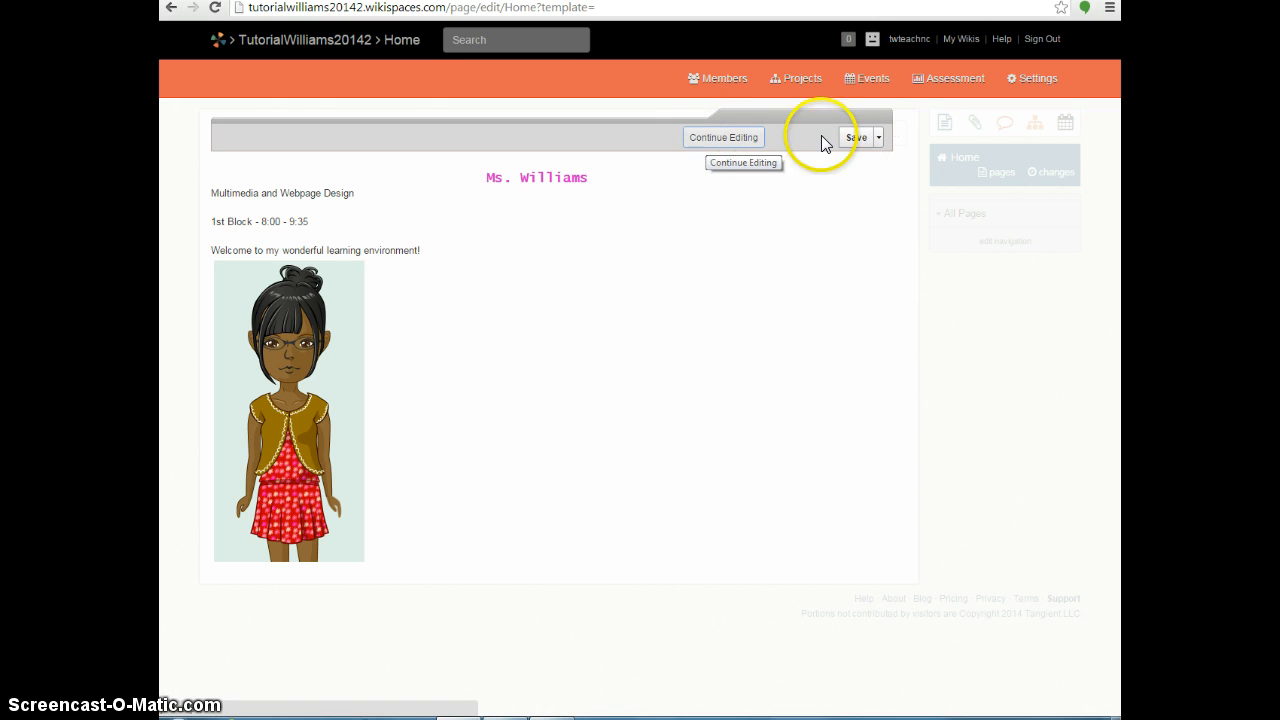
pyautogui.click(857, 140)
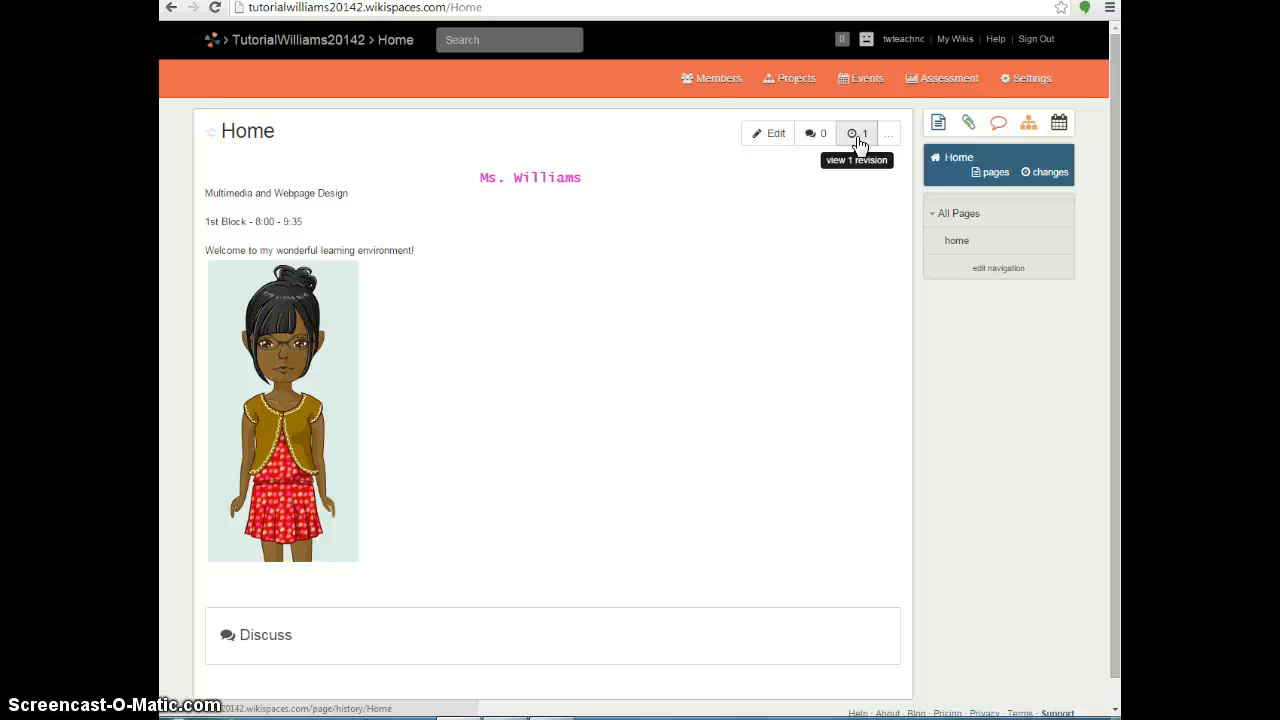
# From the Members page, send a wiki invitation to the invitee's e-mail address.
pyautogui.click(735, 82)
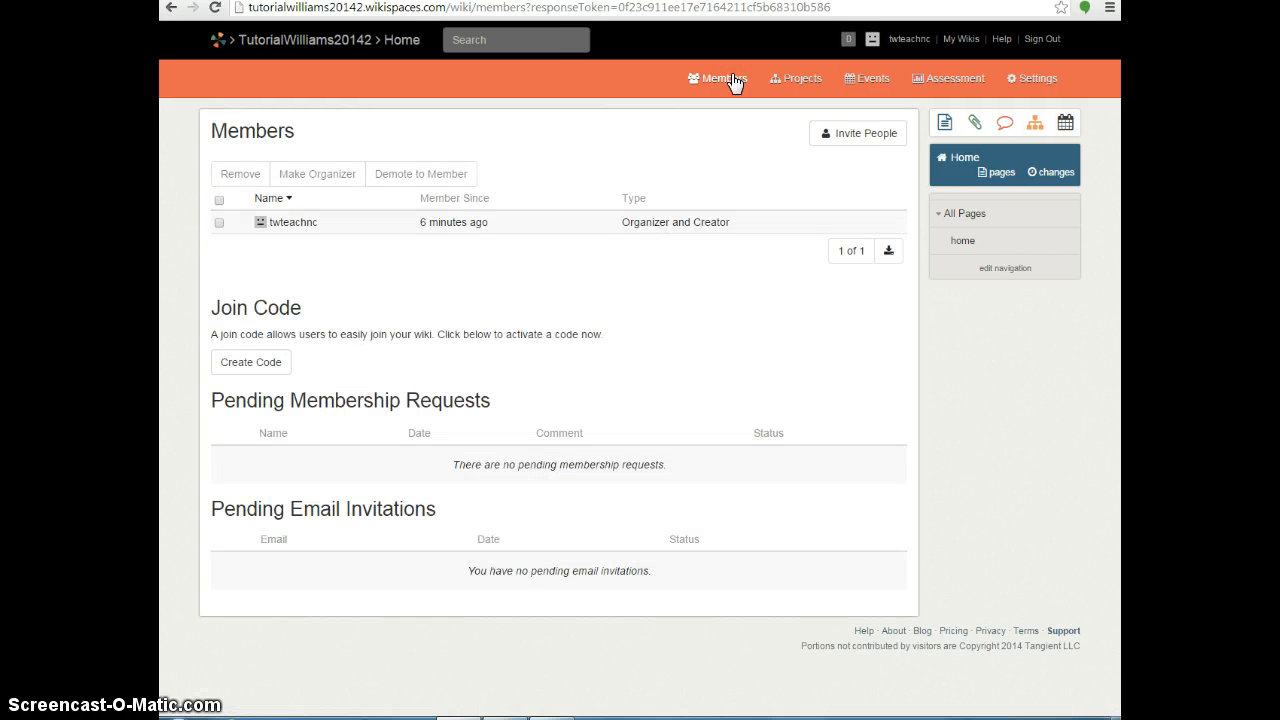
pyautogui.click(849, 137)
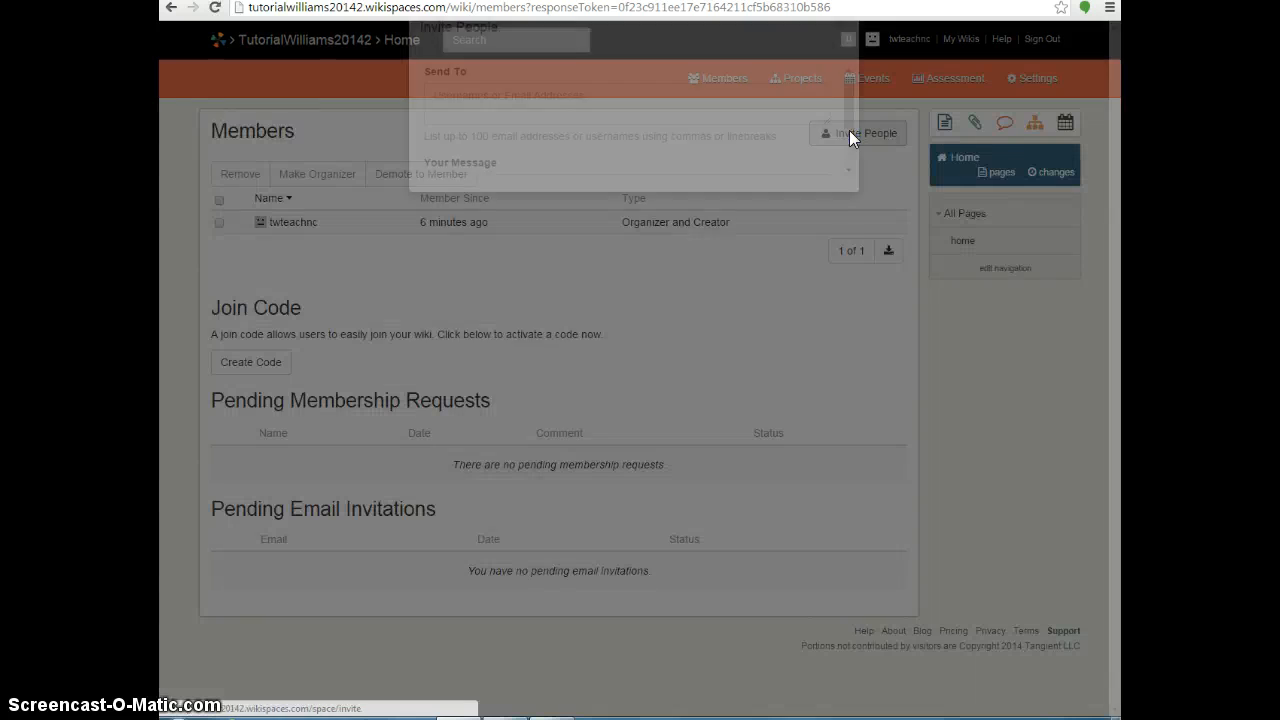
pyautogui.click(506, 112)
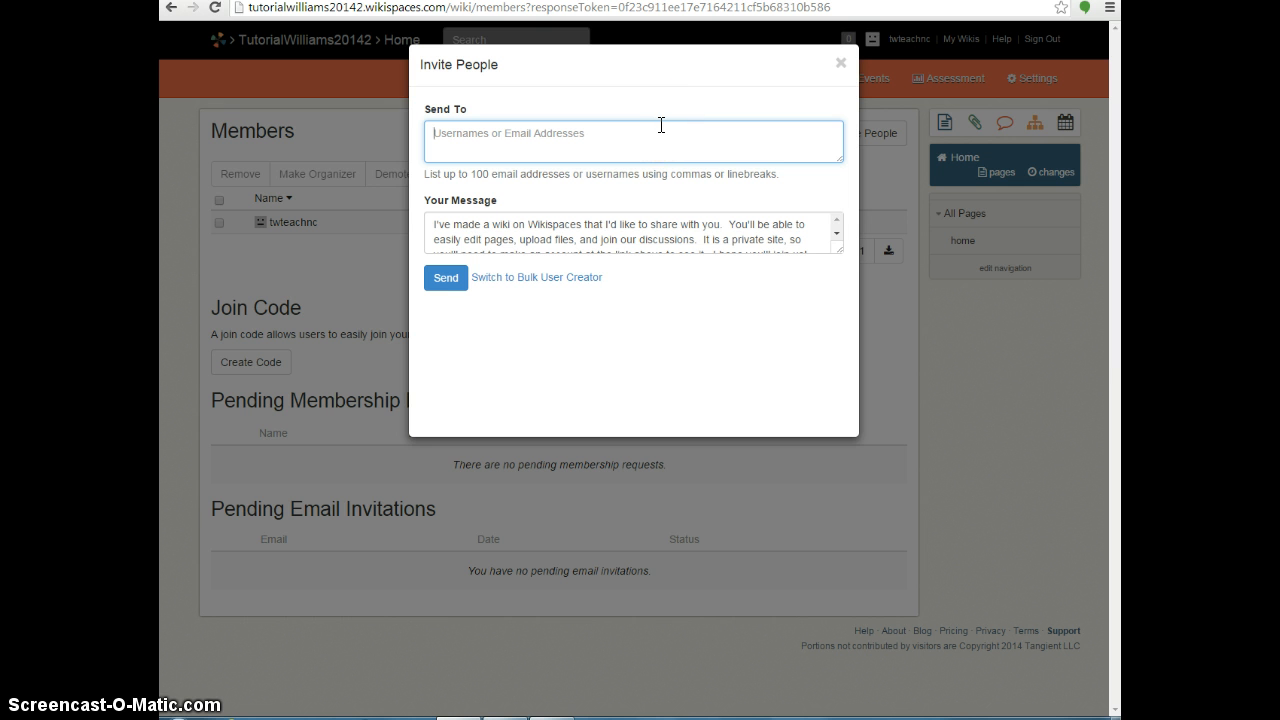
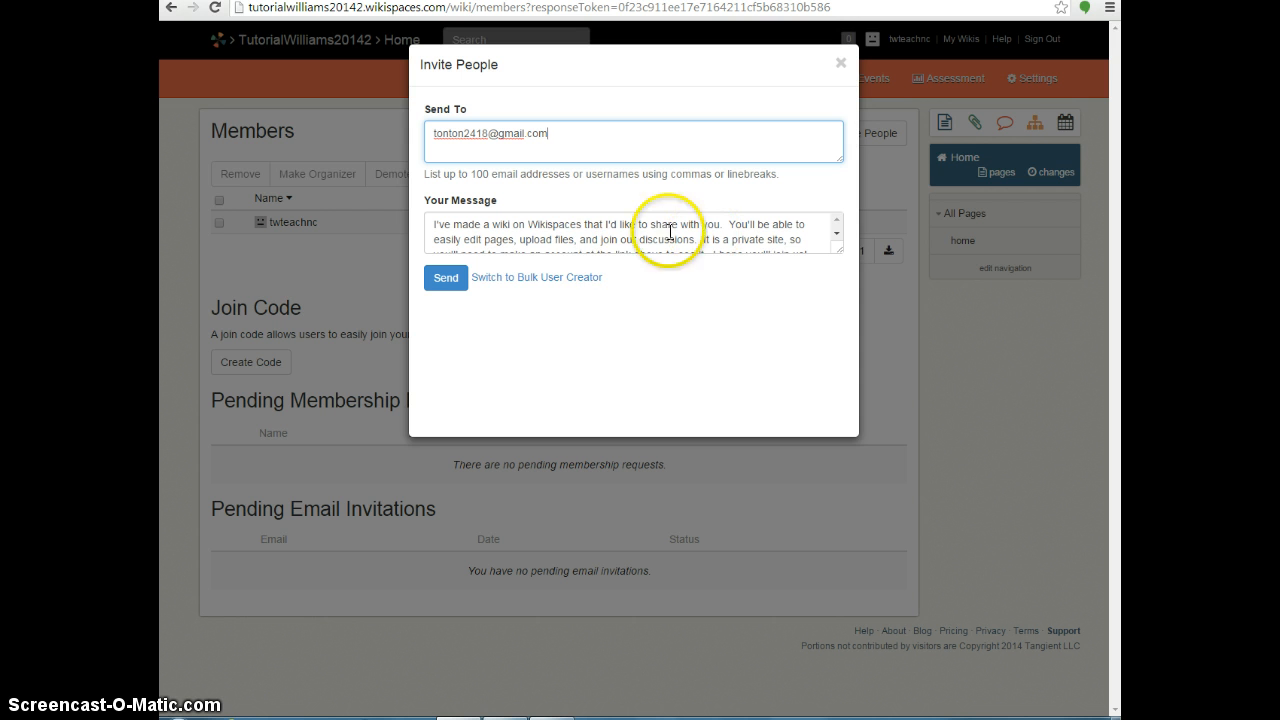
pyautogui.click(446, 278)
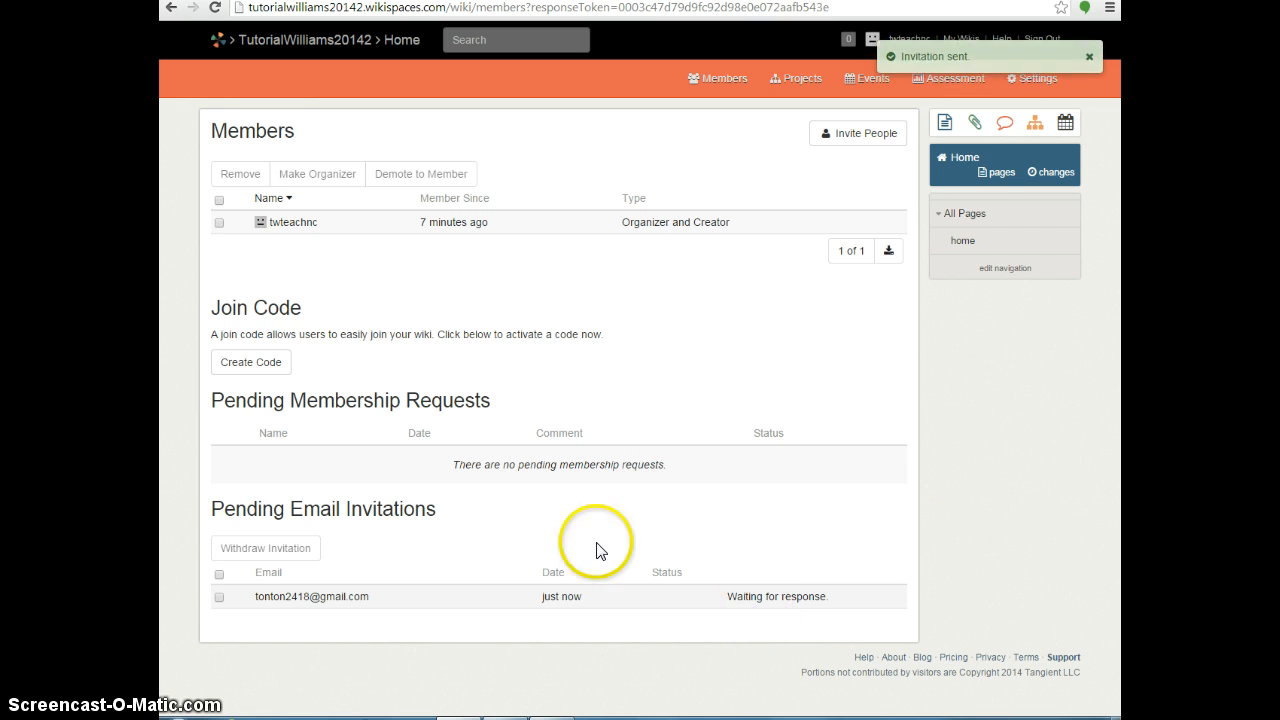
pyautogui.click(336, 178)
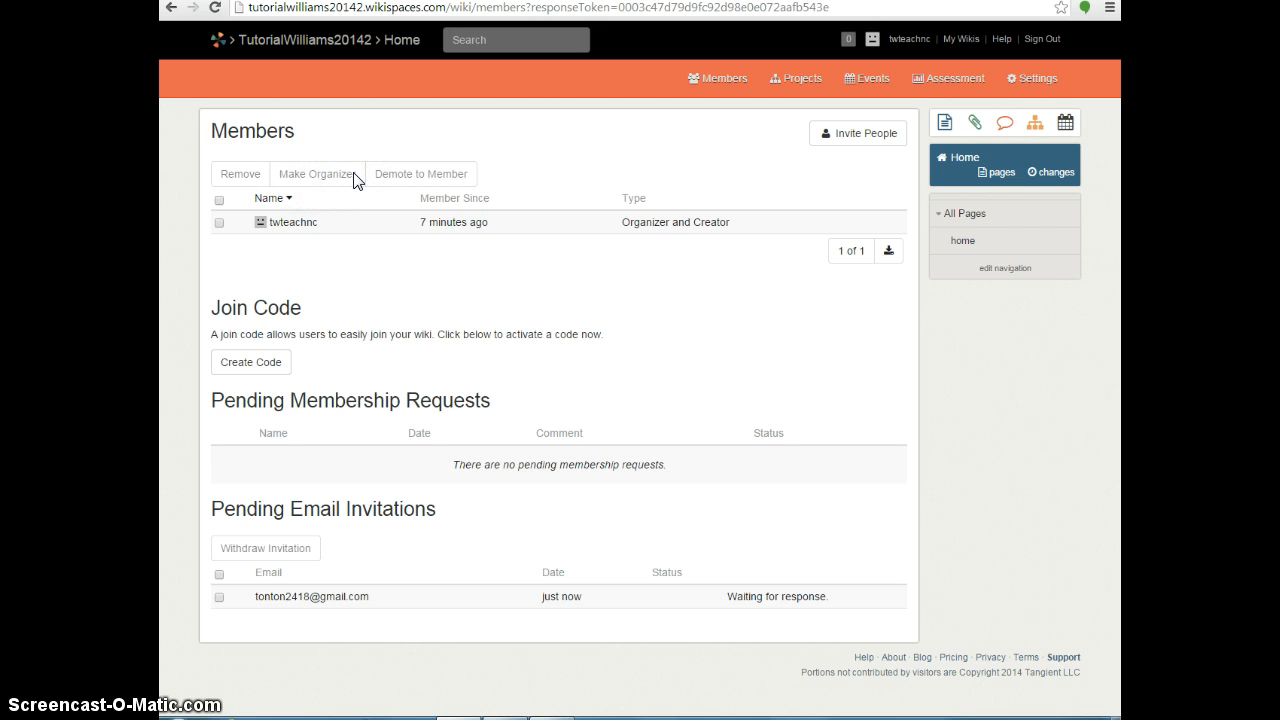